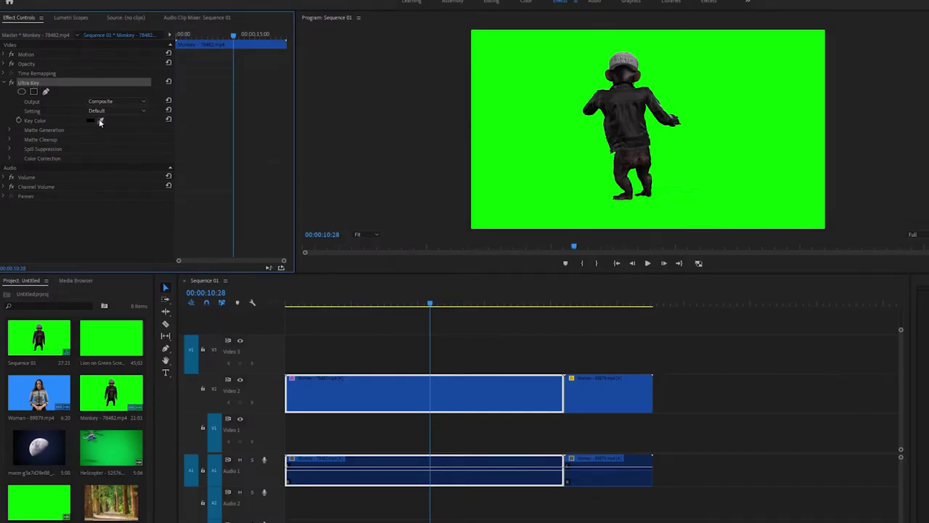
Step: Sample the monkey clip's green backdrop in the preview as the Ultra Key colour
left_click(518, 118)
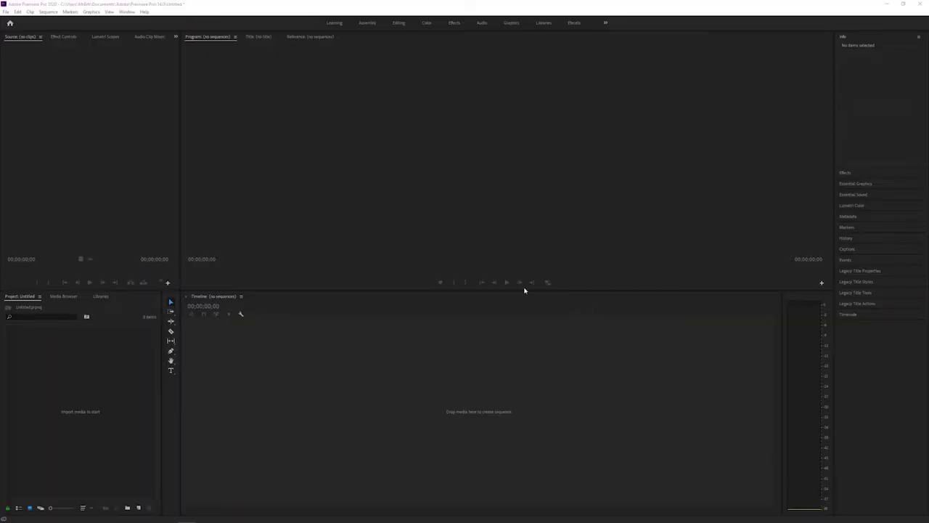
Step: Create Sequence 01 at 1920x1080 with a 30.00 frames/second timebase
left_click_drag(480, 290, 496, 268)
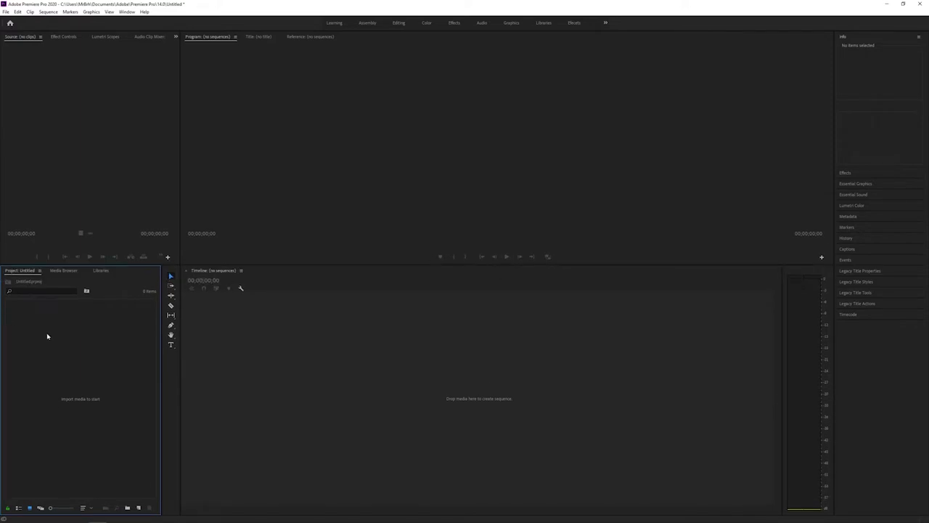
left_click(5, 12)
mouse_move(14, 20)
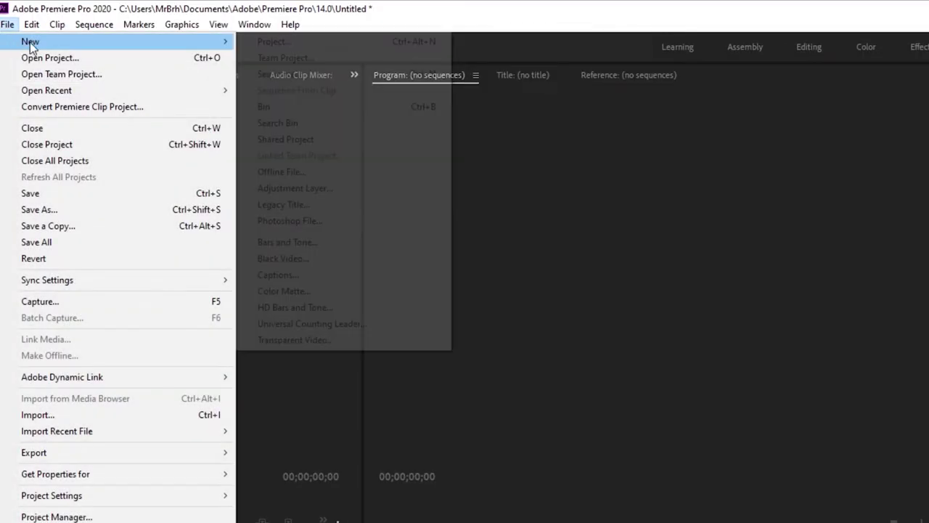
left_click(156, 37)
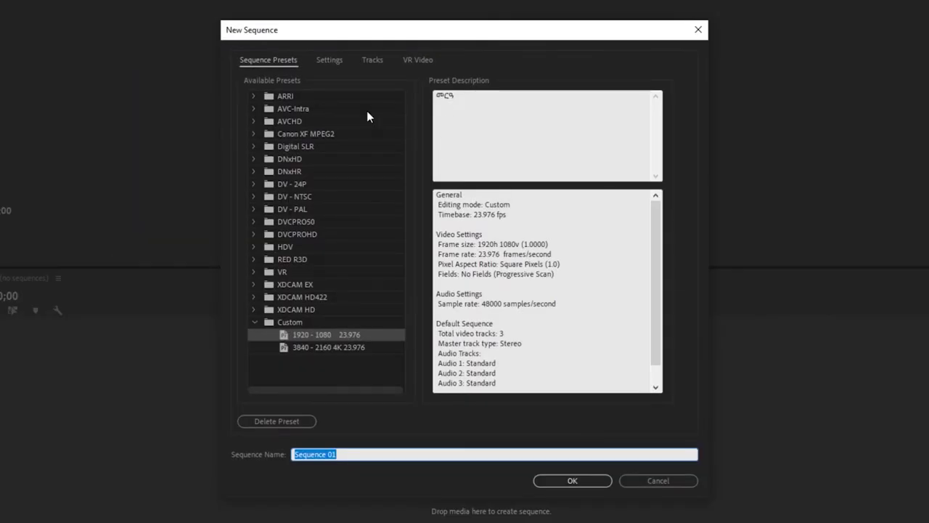
left_click(330, 61)
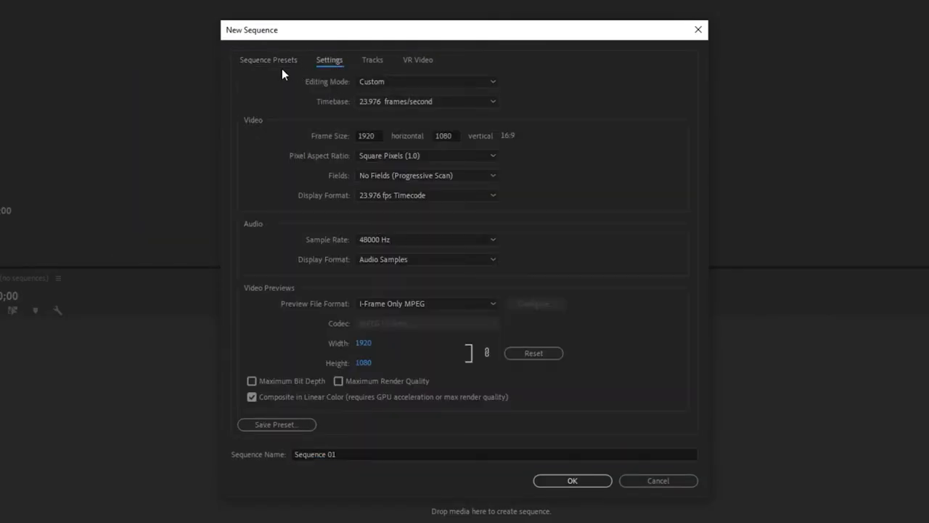
left_click(397, 106)
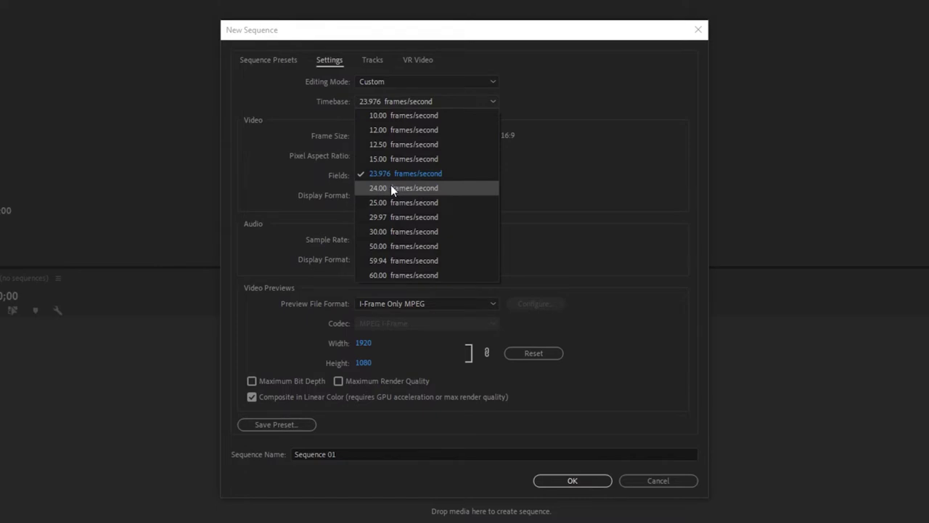
left_click(390, 187)
left_click(396, 102)
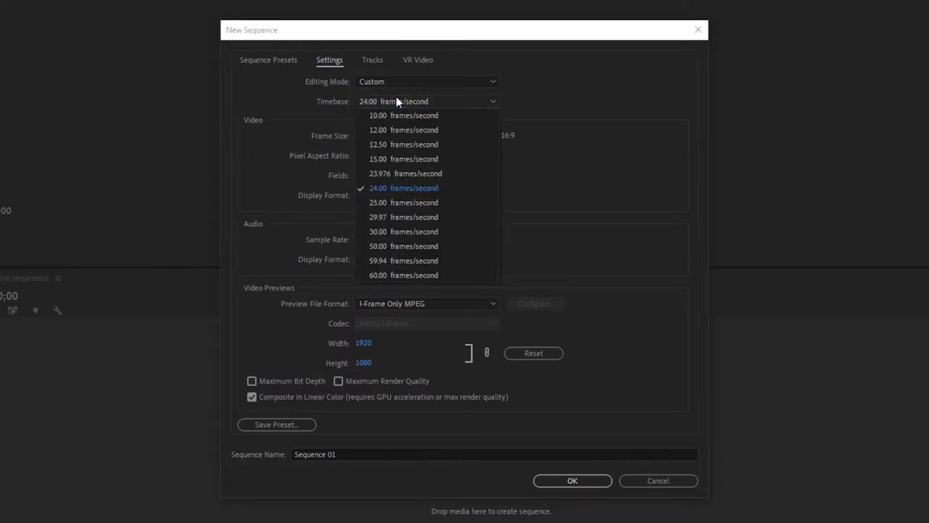
left_click(384, 231)
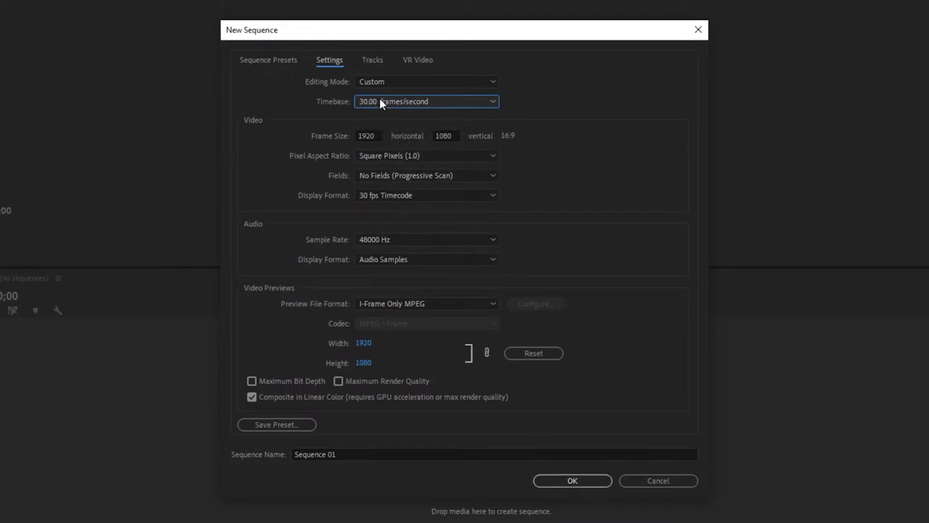
left_click(575, 482)
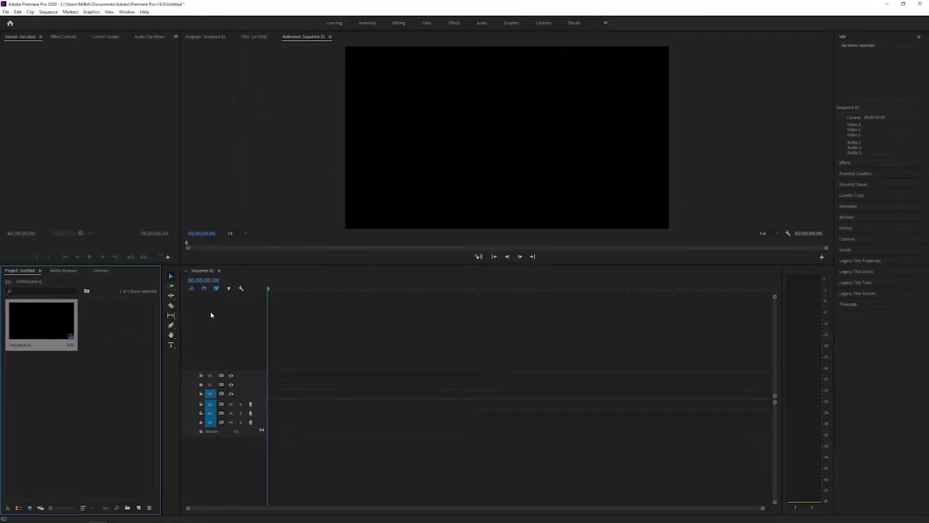
Step: Make the timeline tracks taller and select all seven clips in the Pigment Ajans-Lion on Green Screen folder for import
left_click_drag(774, 296, 776, 299)
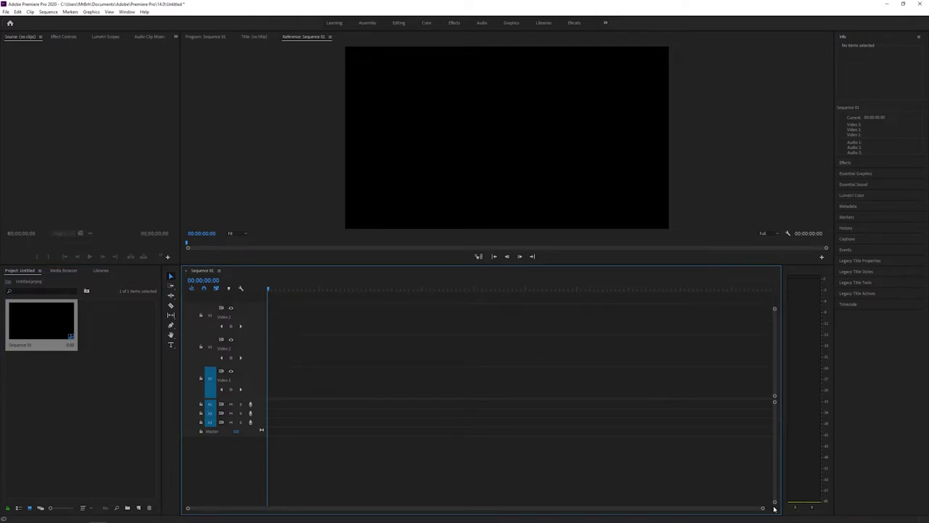
left_click_drag(776, 496, 777, 499)
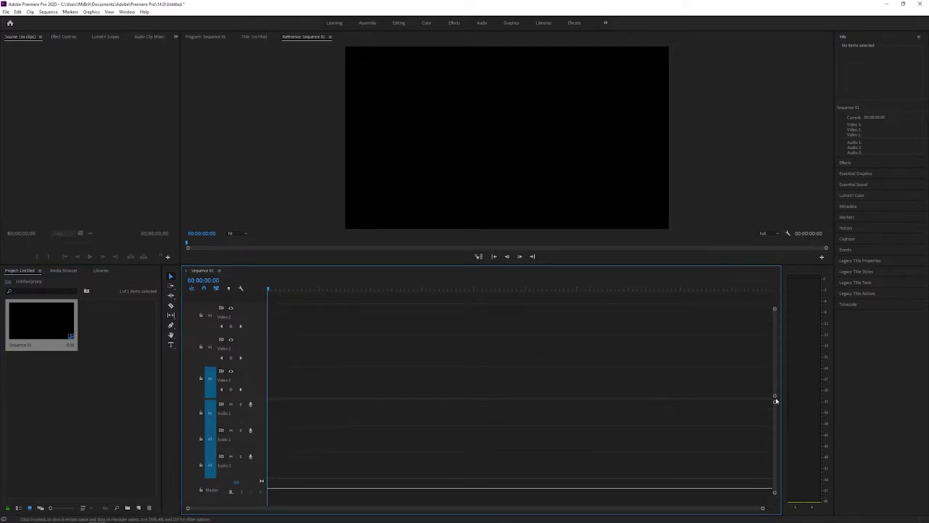
double_click(109, 344)
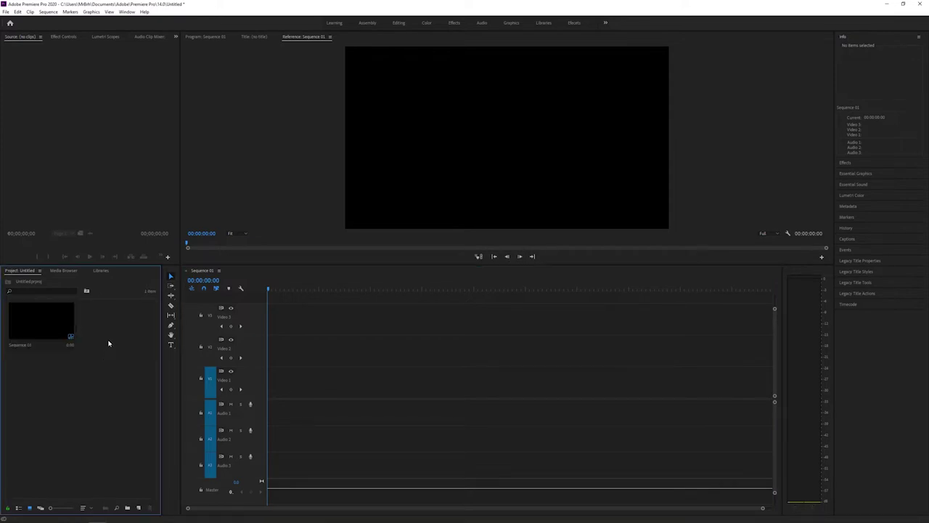
left_click_drag(343, 110, 67, 73)
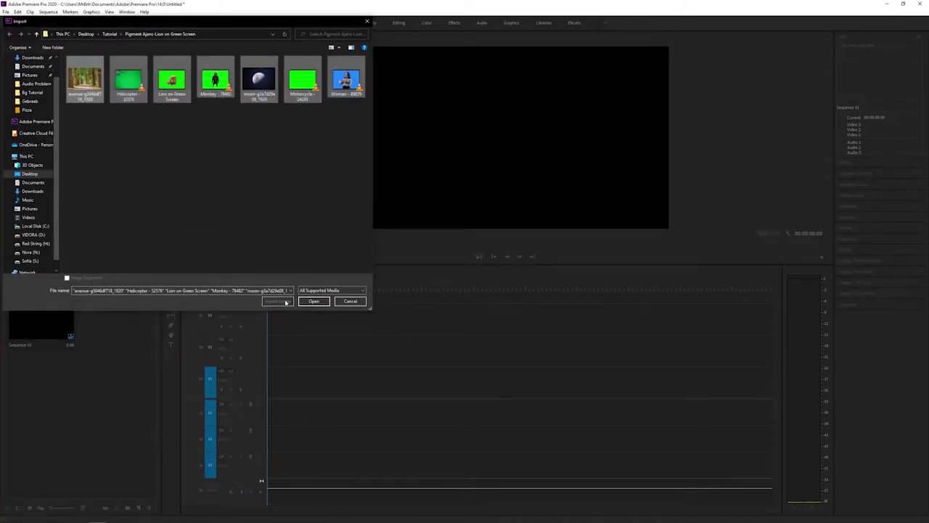
Step: Import the seven clips and place the Monkey clip at the start of Video 2
left_click(311, 300)
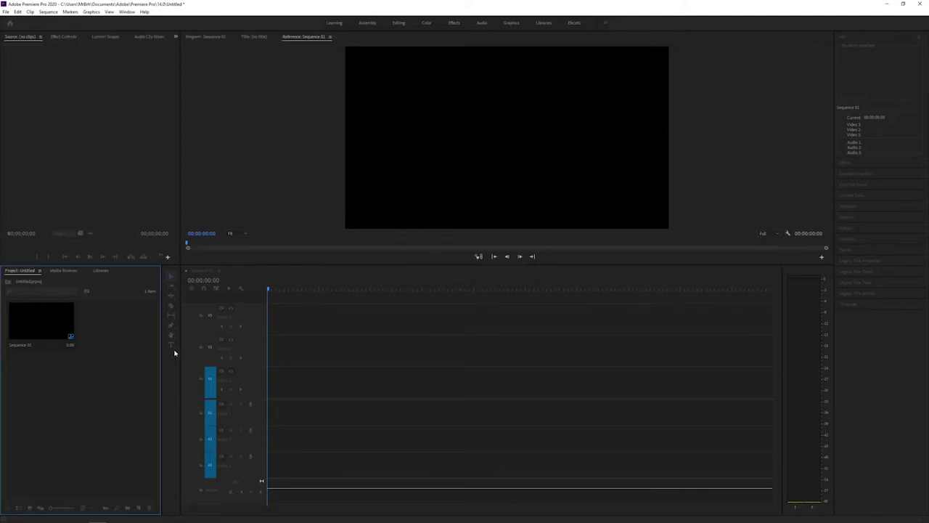
left_click(113, 400)
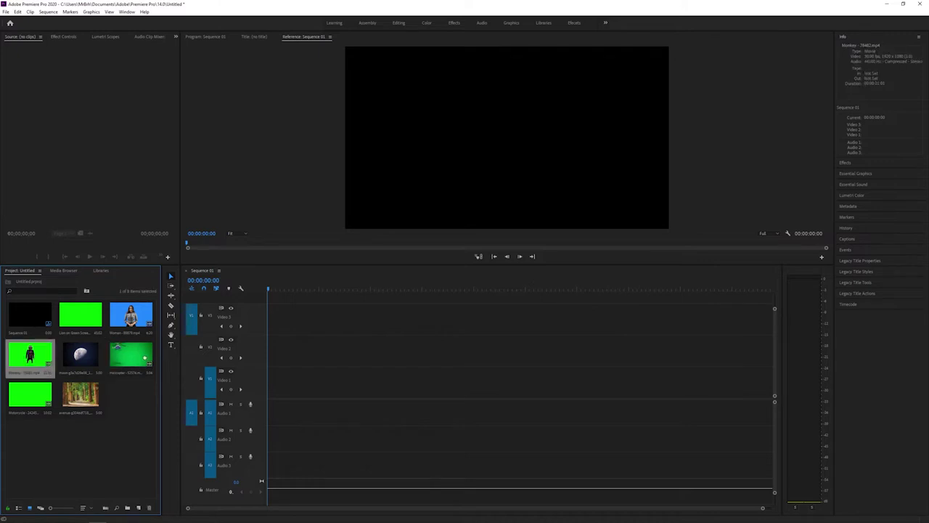
left_click_drag(267, 365, 267, 363)
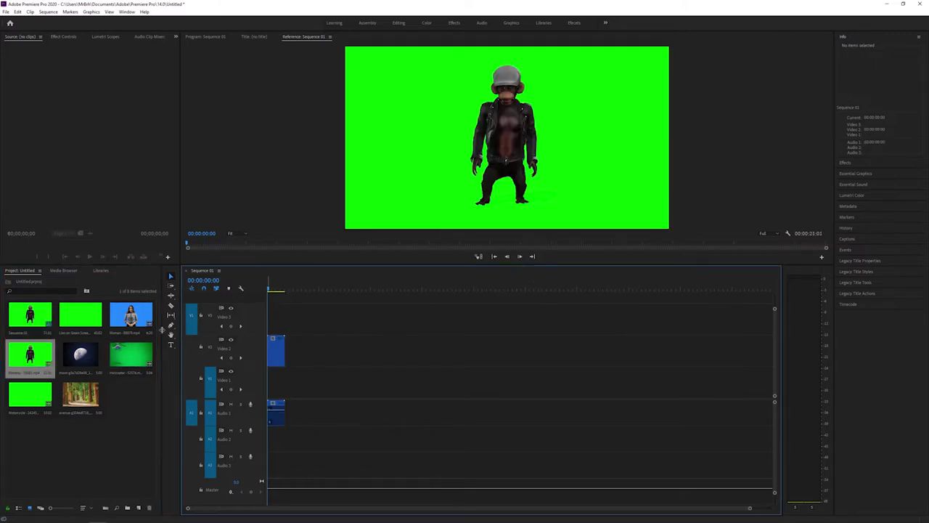
left_click(692, 493)
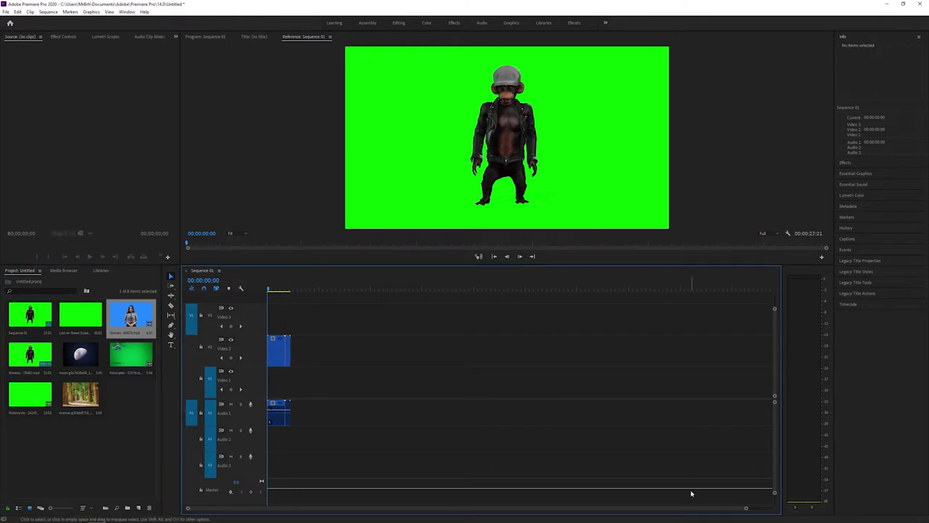
Step: Select the woman clip in the sequence and show its Motion properties in Effect Controls
scroll(573, 491, "up", 3)
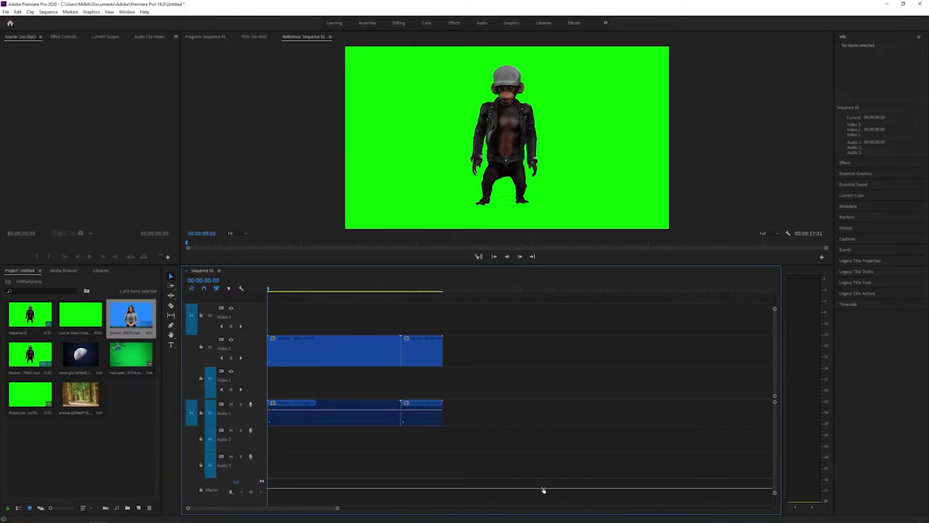
scroll(530, 483, "up", 3)
left_click_drag(447, 288, 523, 288)
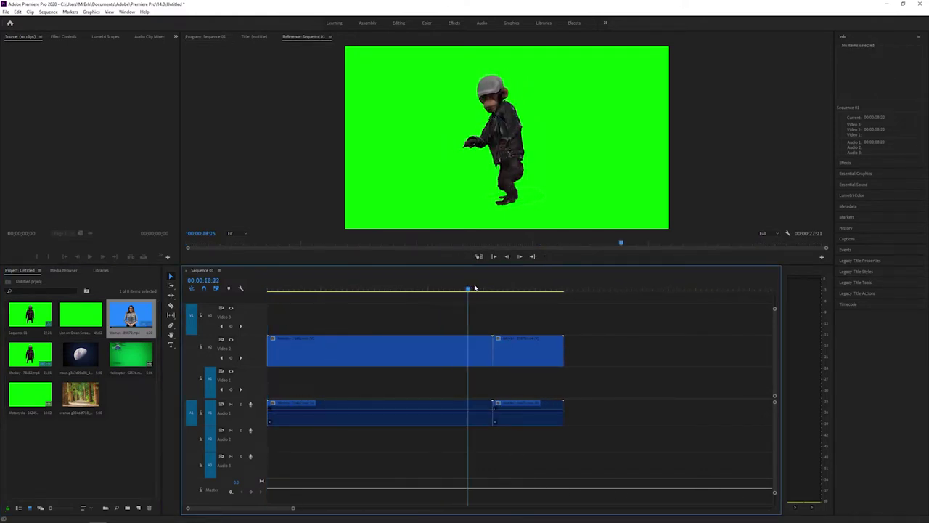
left_click(537, 356)
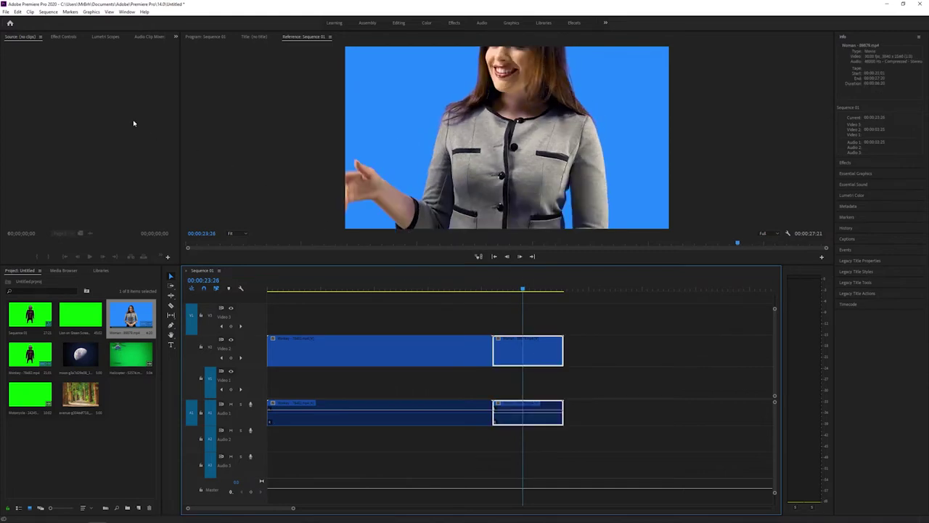
left_click(64, 37)
Step: Set the woman clip's scale to 50 and scrub through it to check the result
left_click_drag(73, 80, 71, 87)
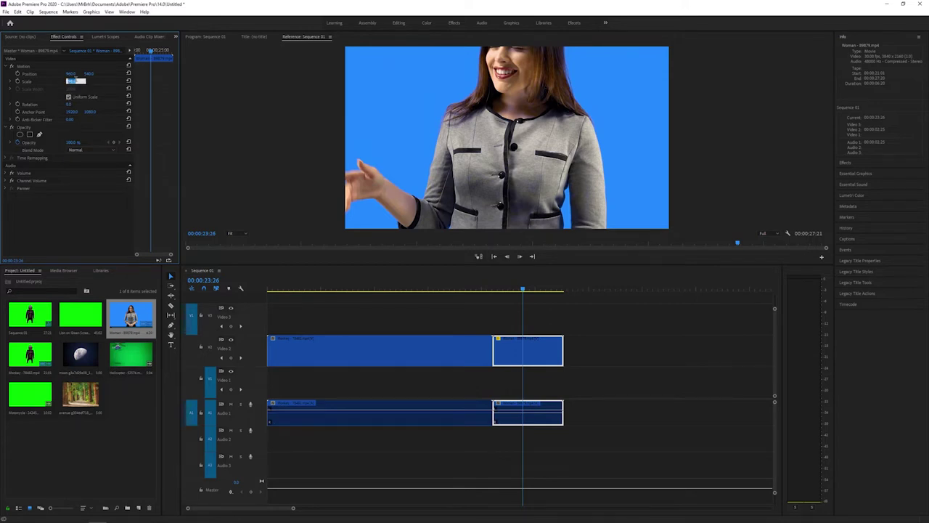
key("Return")
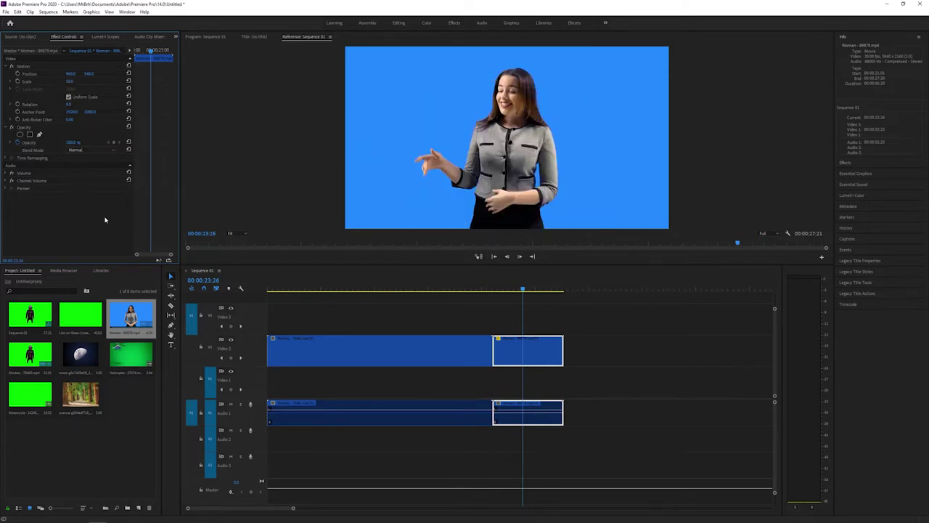
left_click_drag(356, 289, 389, 289)
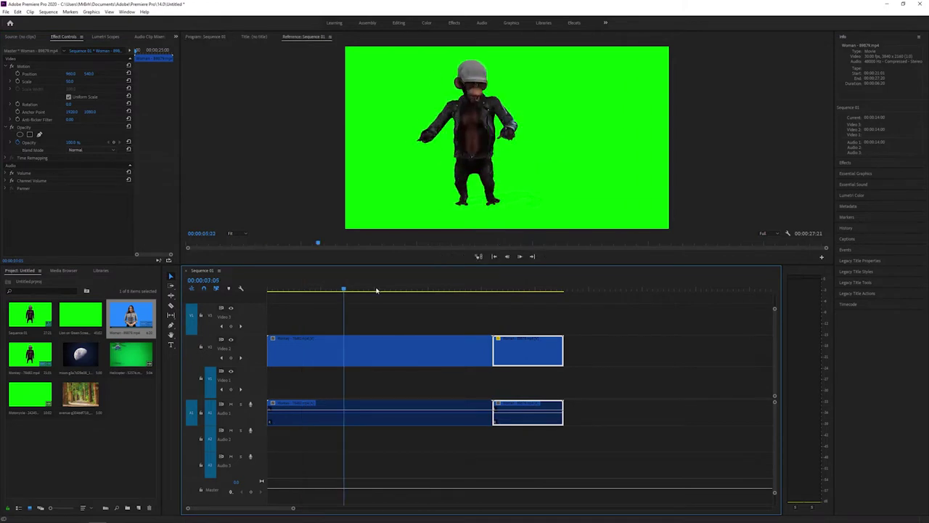
left_click_drag(456, 296, 537, 300)
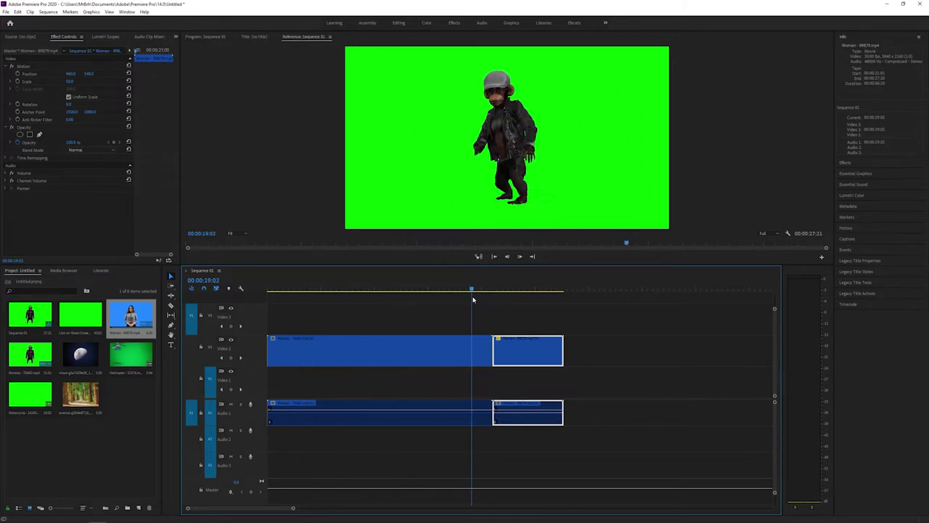
Step: Preview the monkey clip in the Program Monitor, then switch to the Effects workspace
key("shift+4")
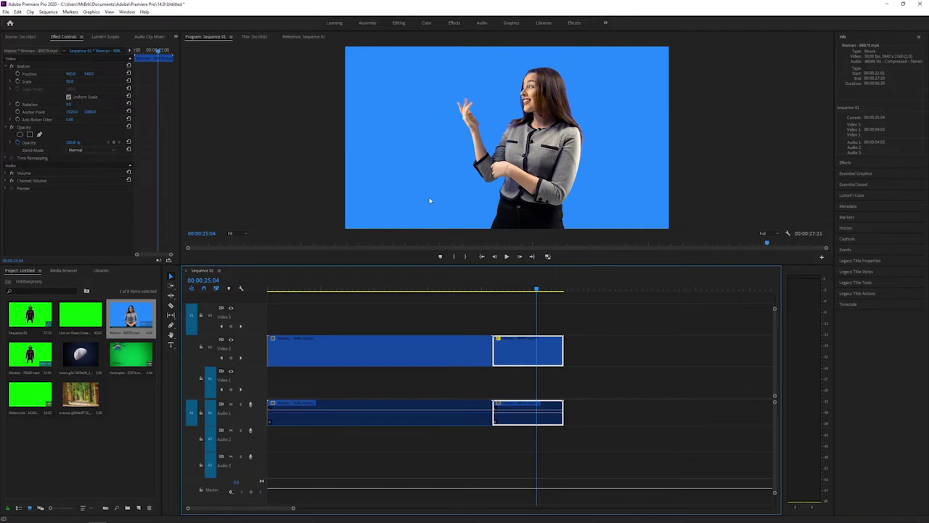
left_click(436, 290)
left_click_drag(379, 285, 384, 285)
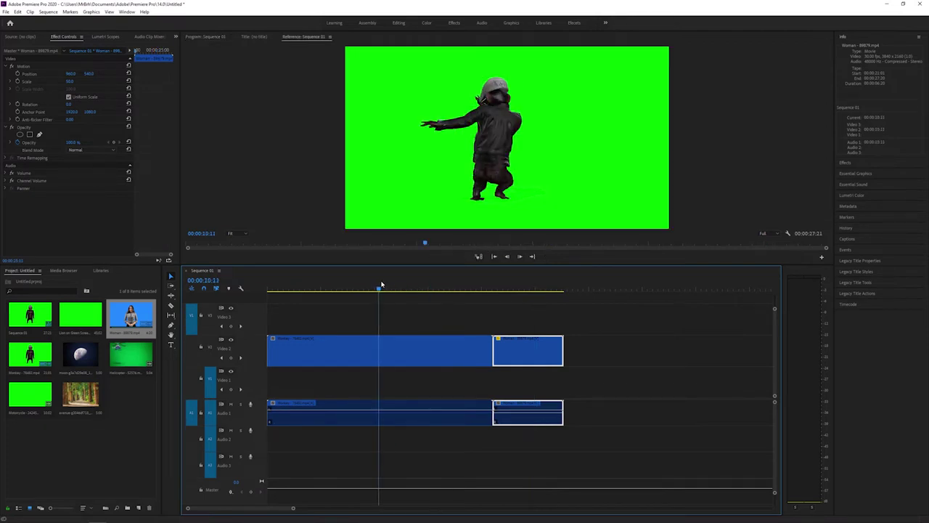
left_click(613, 190)
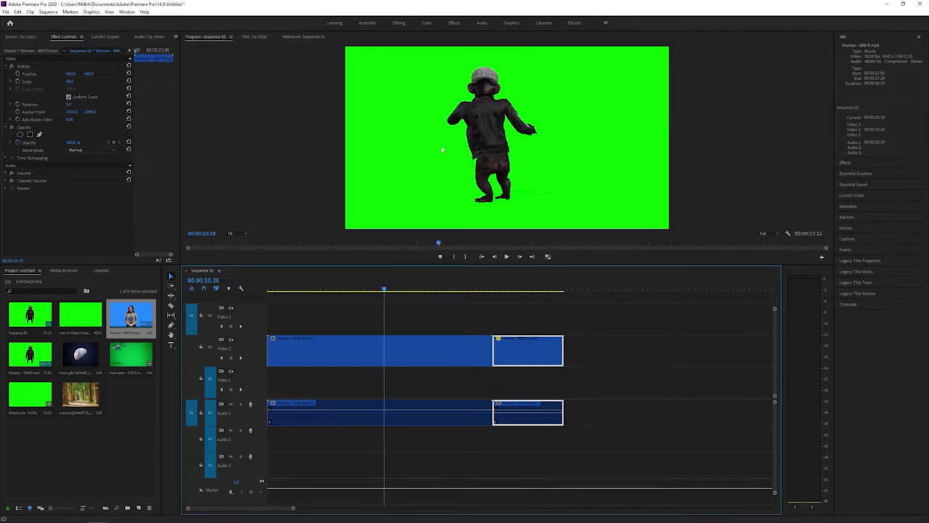
left_click(457, 24)
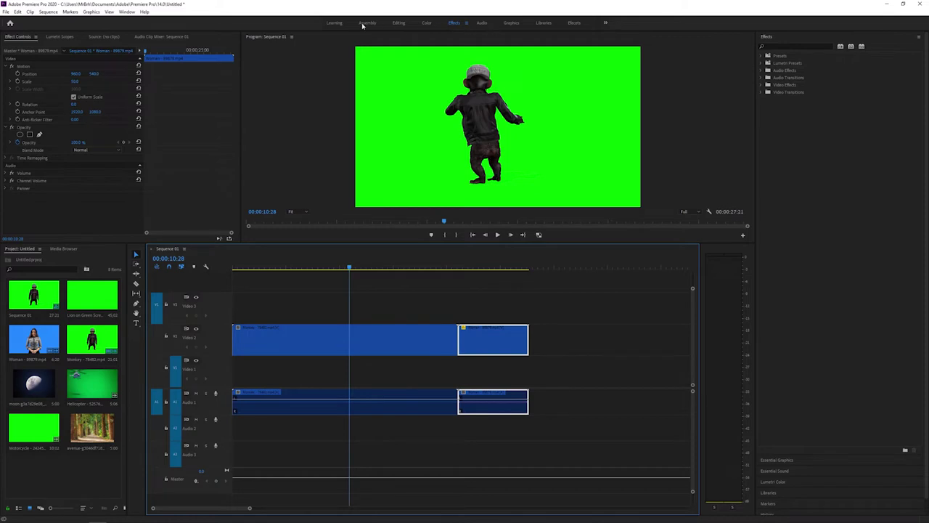
Step: Bring up the Effects panel's folder list and give the timeline more room
left_click(127, 11)
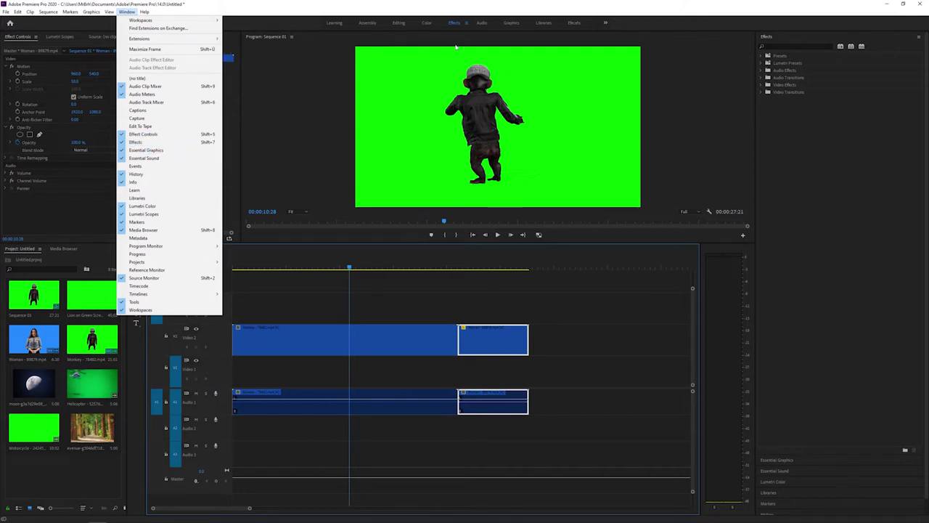
left_click(458, 24)
left_click(784, 37)
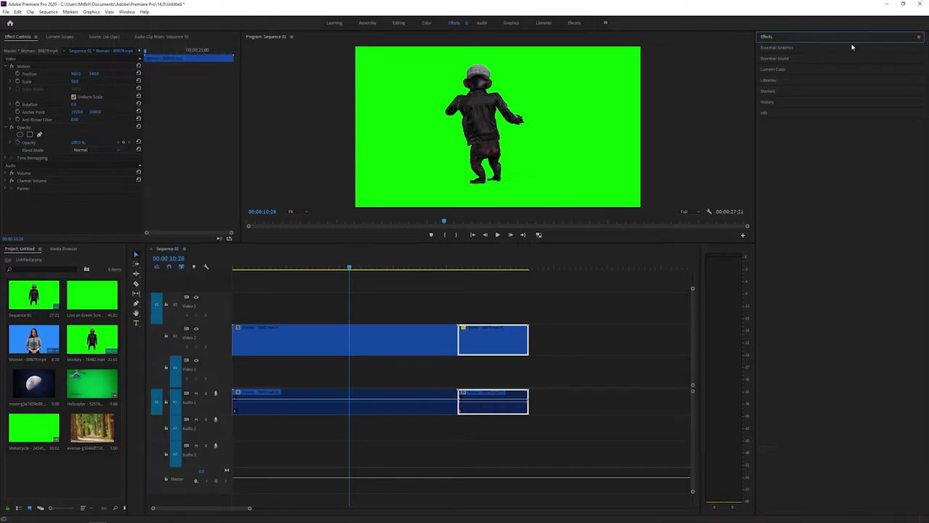
left_click(784, 37)
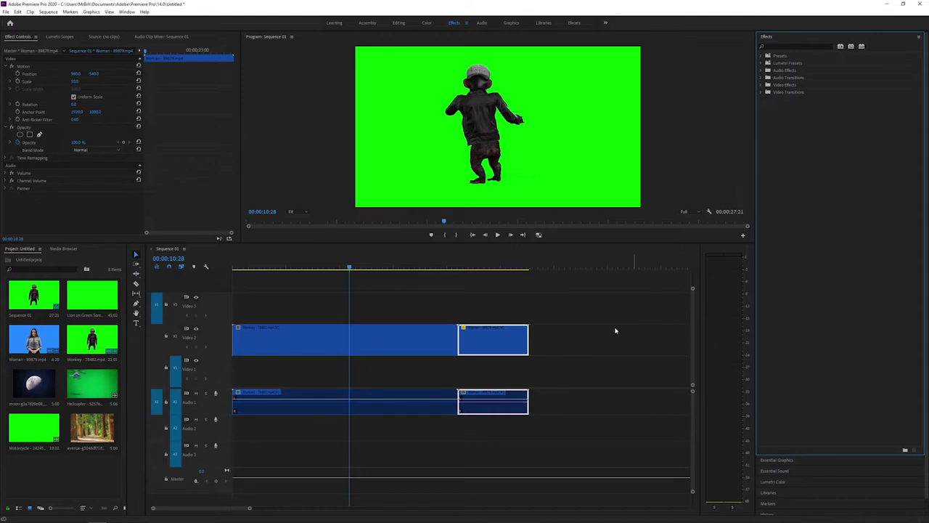
left_click_drag(702, 323, 739, 317)
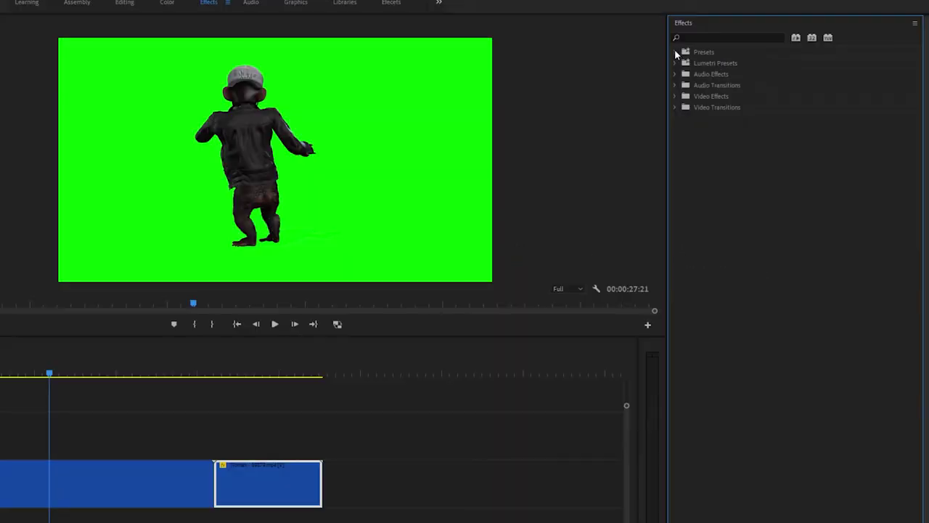
Step: Apply Ultra Key from Video Effects > Keying to the monkey clip on V2
left_click(674, 96)
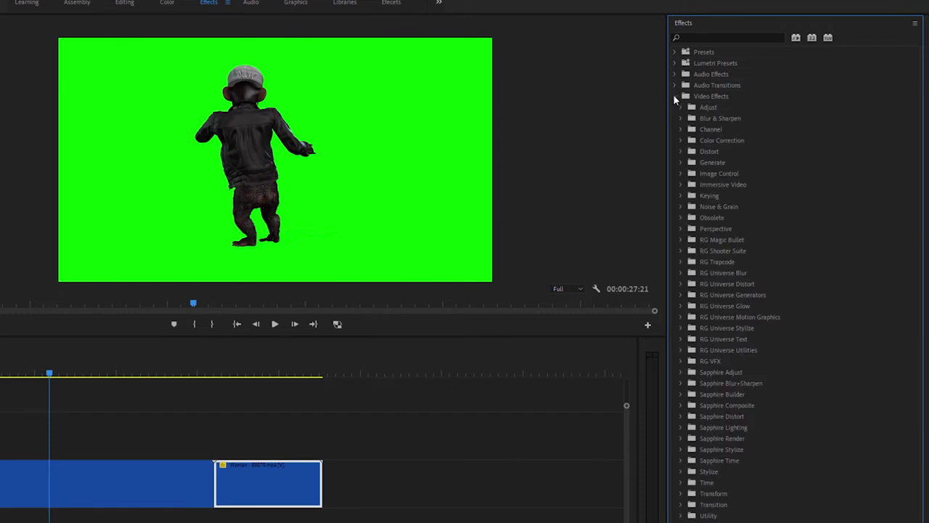
left_click(714, 99)
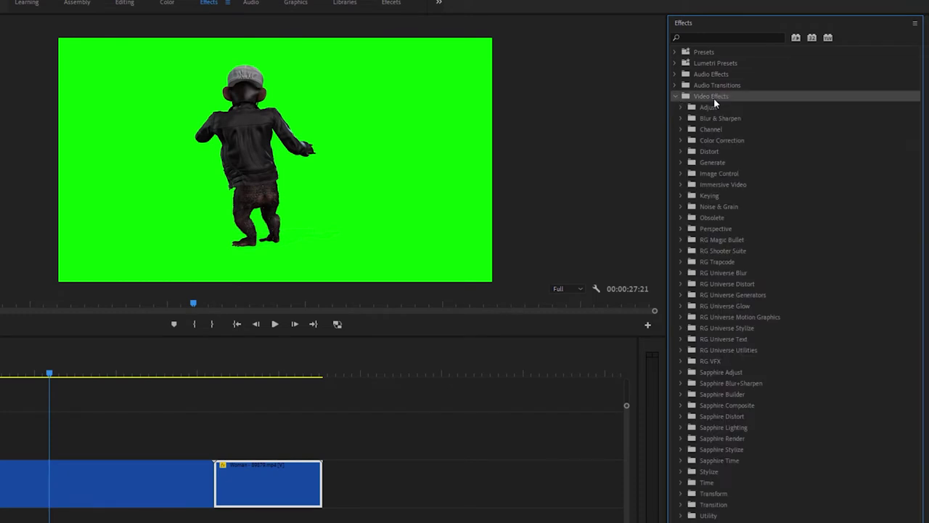
left_click(713, 196)
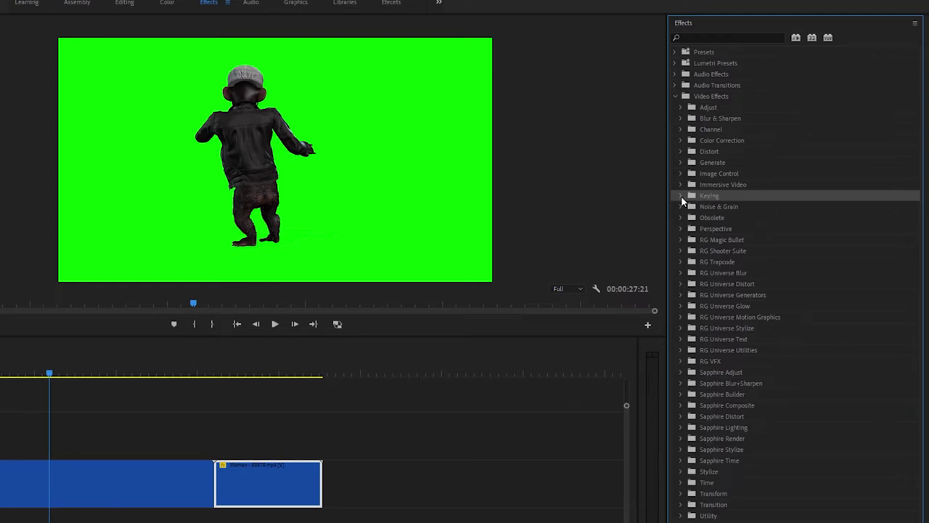
left_click(681, 196)
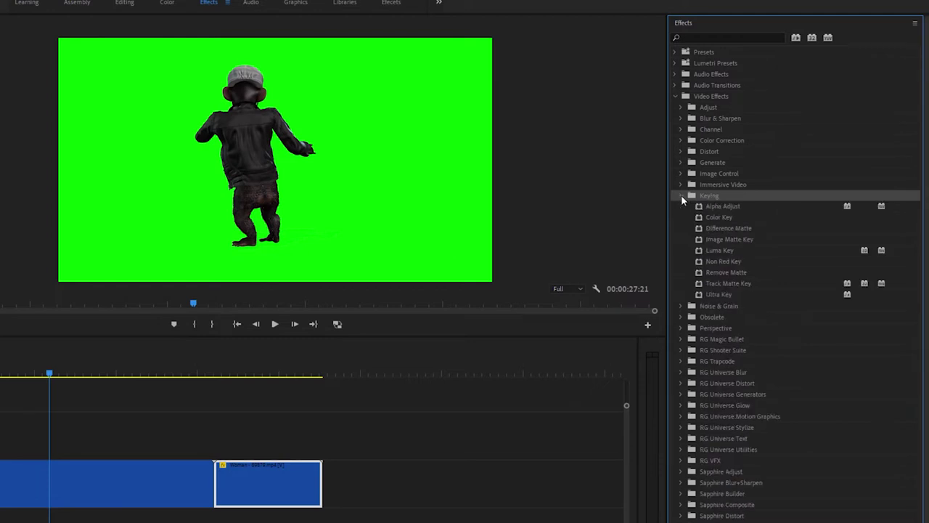
left_click(724, 292)
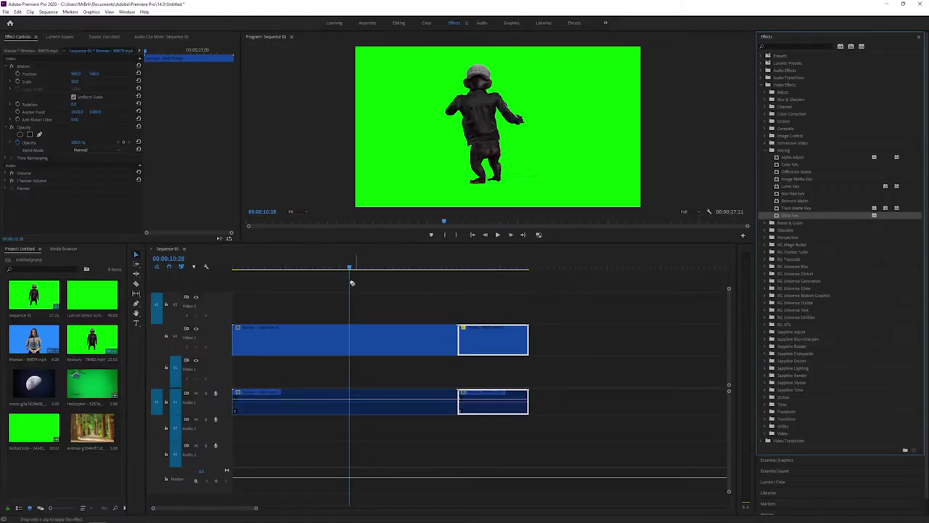
left_click_drag(351, 283, 312, 336)
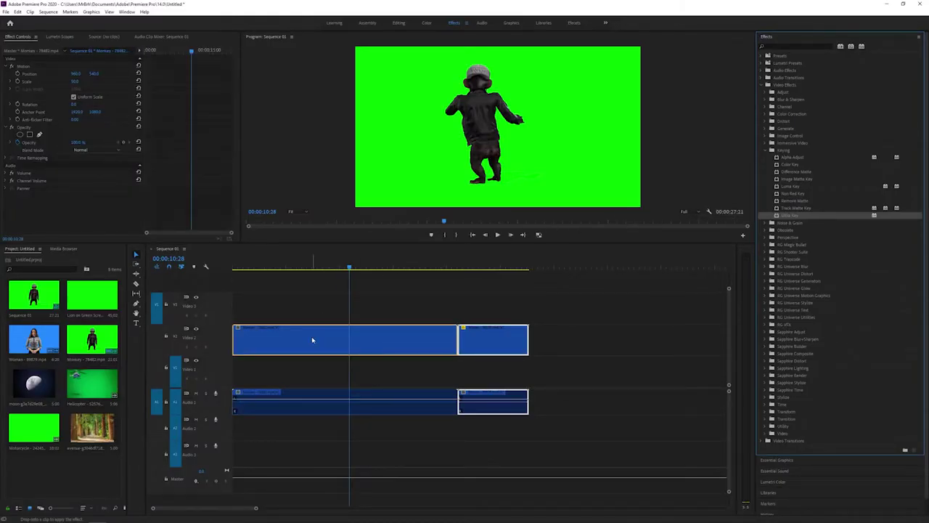
left_click(311, 336)
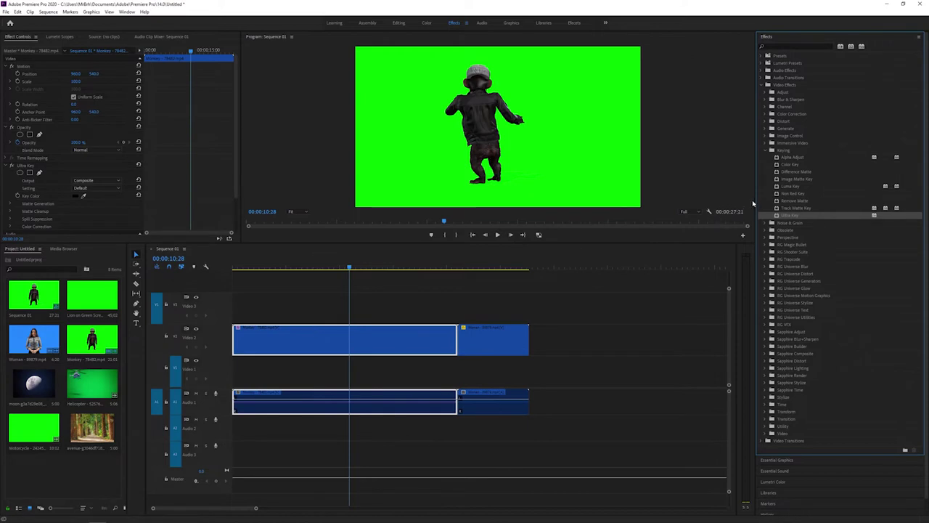
Step: Enlarge the program preview and collapse Motion and Opacity to expose the Ultra Key settings
left_click_drag(757, 202, 810, 206)
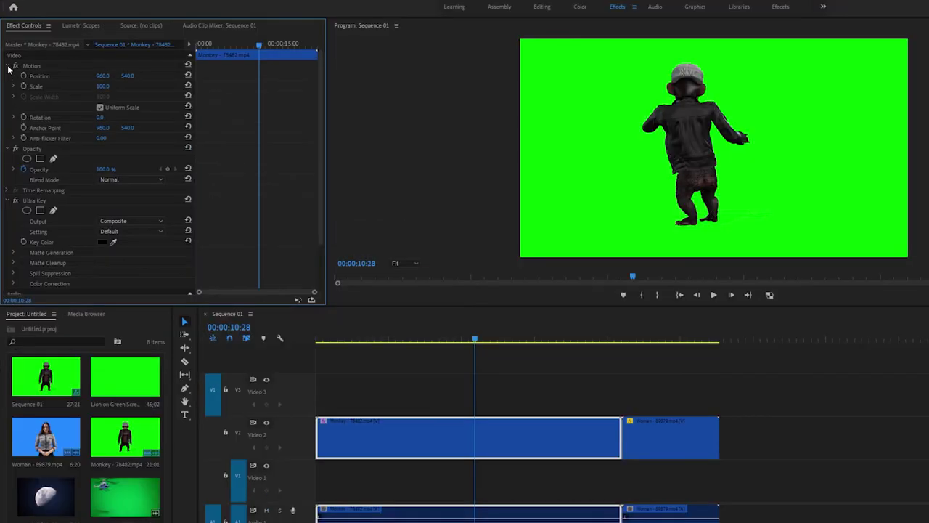
left_click(6, 67)
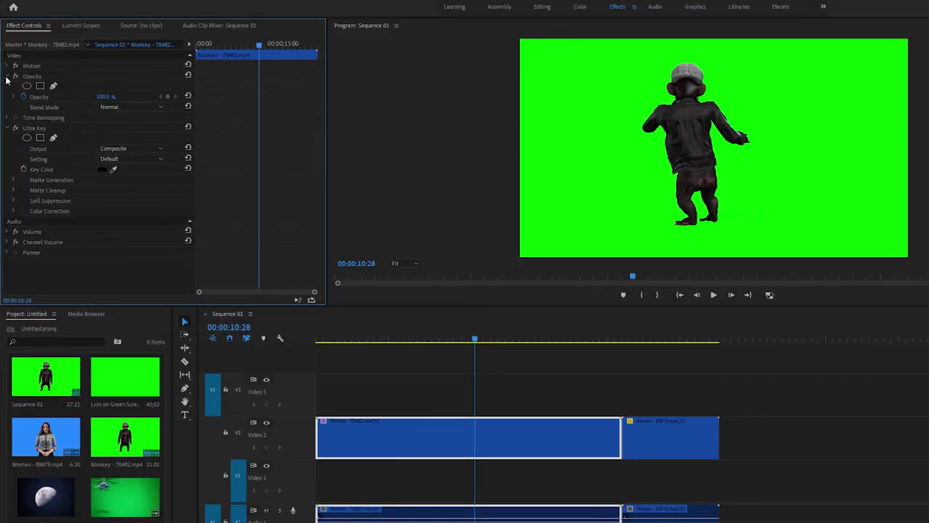
left_click(6, 75)
left_click(38, 99)
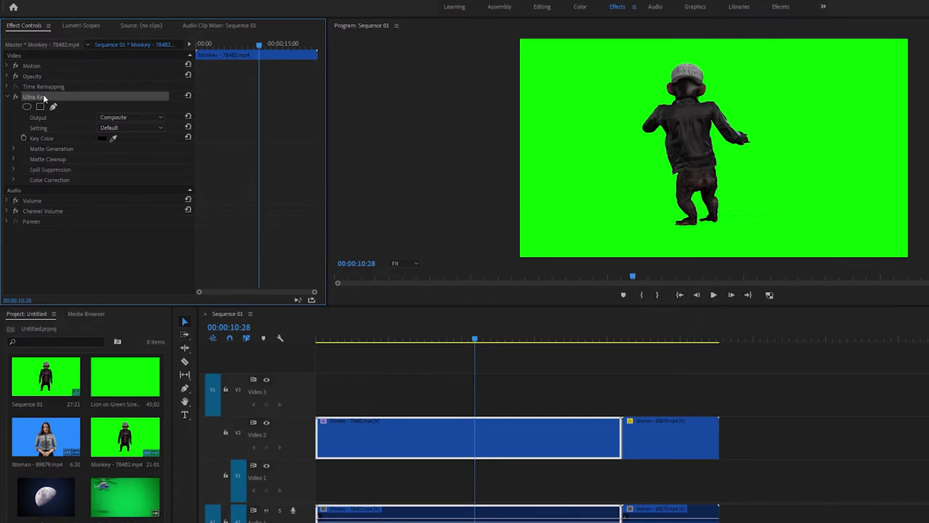
Step: Set Ultra Key's Key Color to the sampled green backdrop, play the keyed monkey clip, and move to the woman clip
left_click(112, 139)
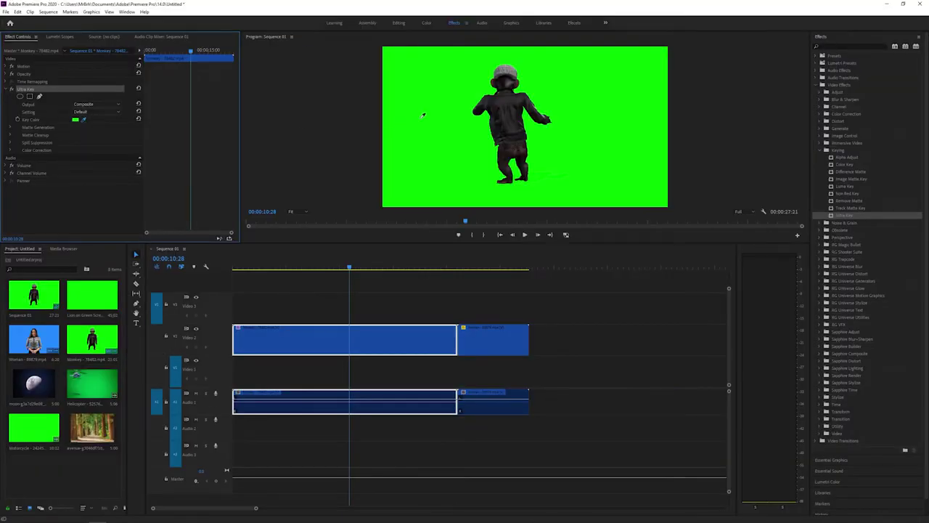
left_click(422, 117)
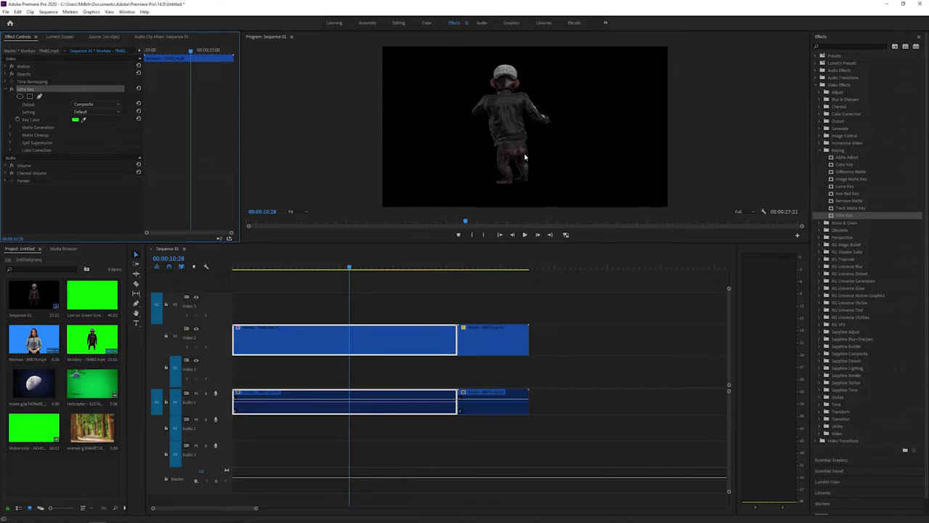
key("space")
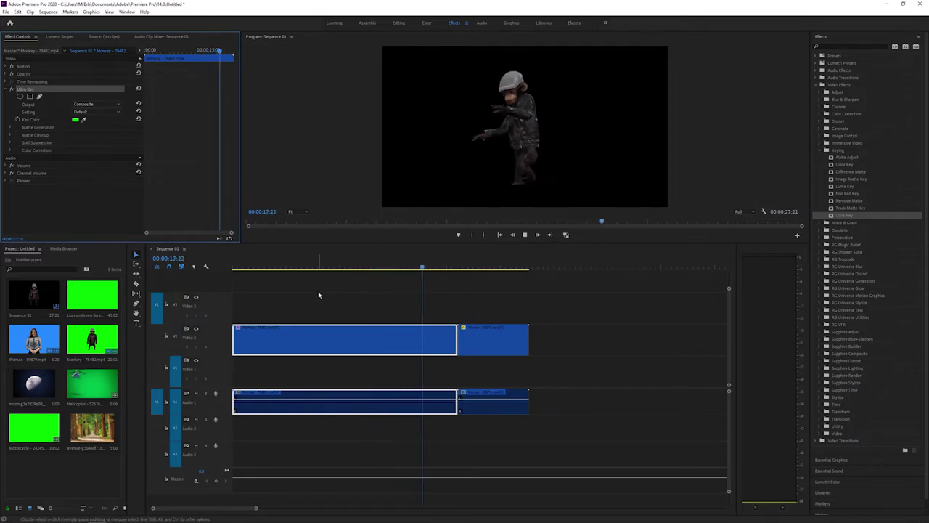
left_click(463, 266)
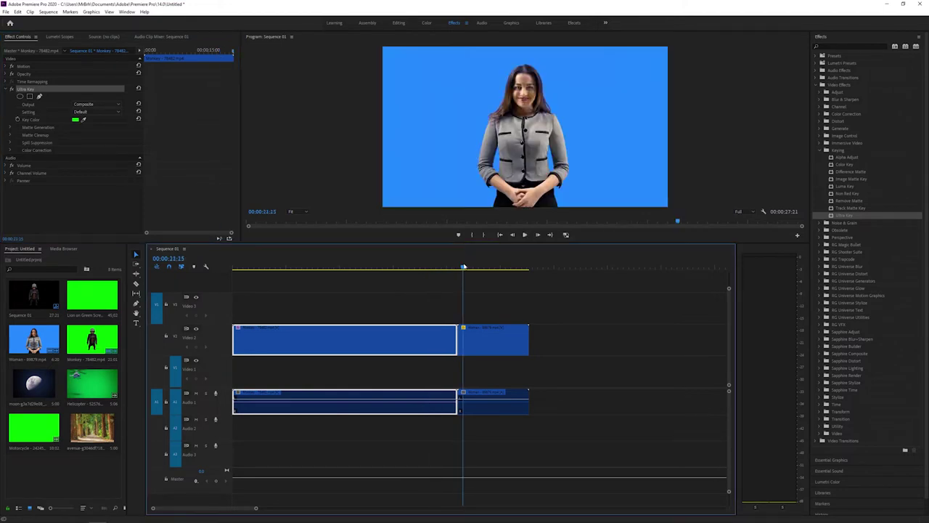
key("space")
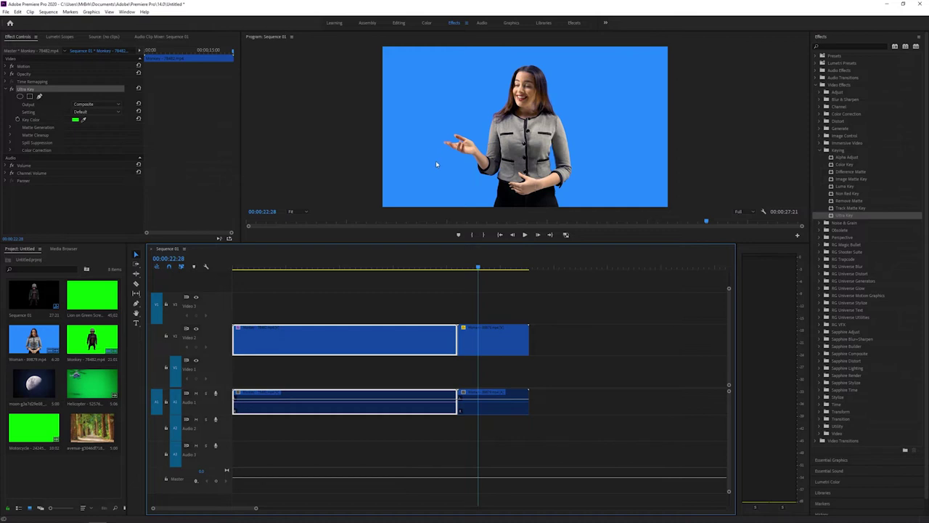
left_click_drag(470, 268, 497, 267)
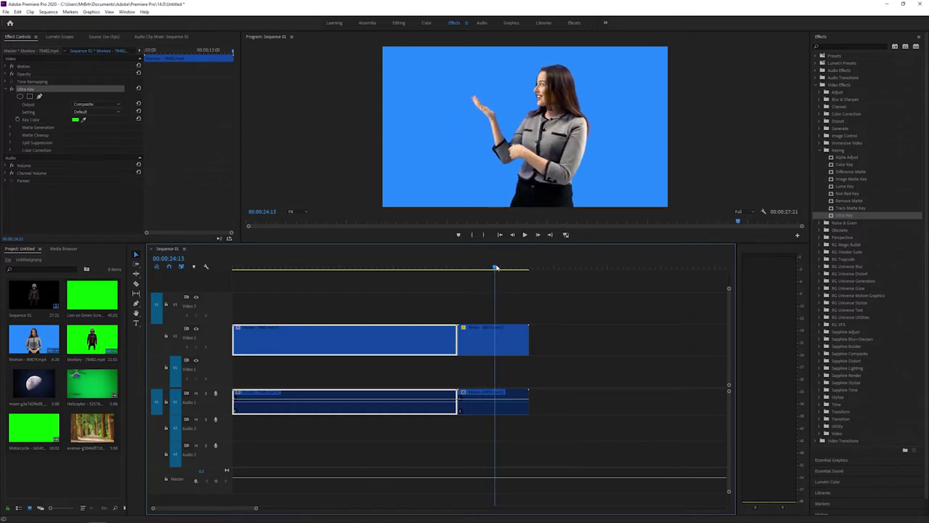
left_click(853, 45)
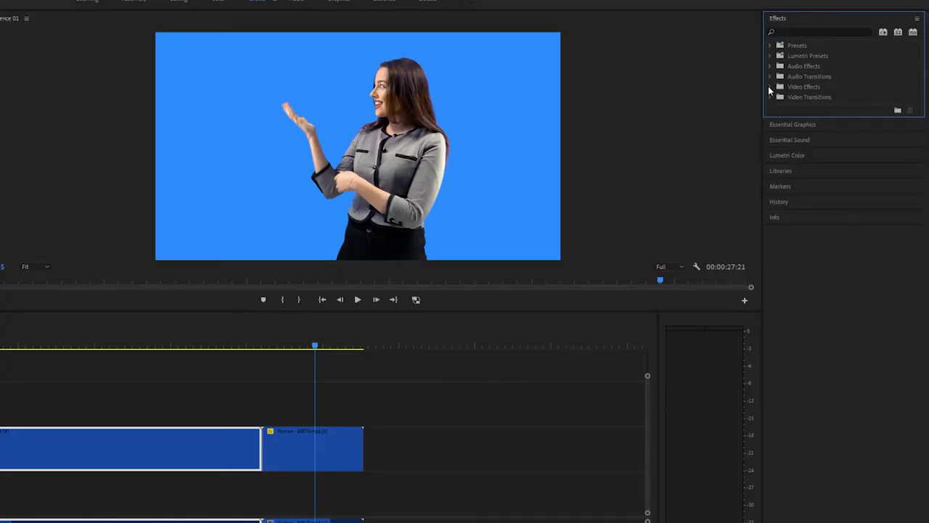
Step: Apply Ultra Key from the Keying folder to the woman clip
left_click(771, 87)
left_click(776, 180)
left_click(776, 180)
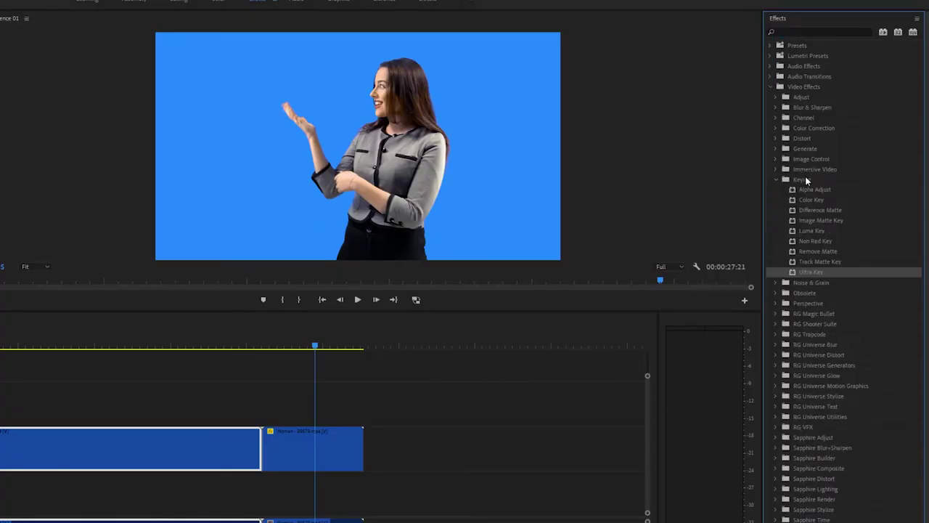
left_click(806, 179)
double_click(811, 272)
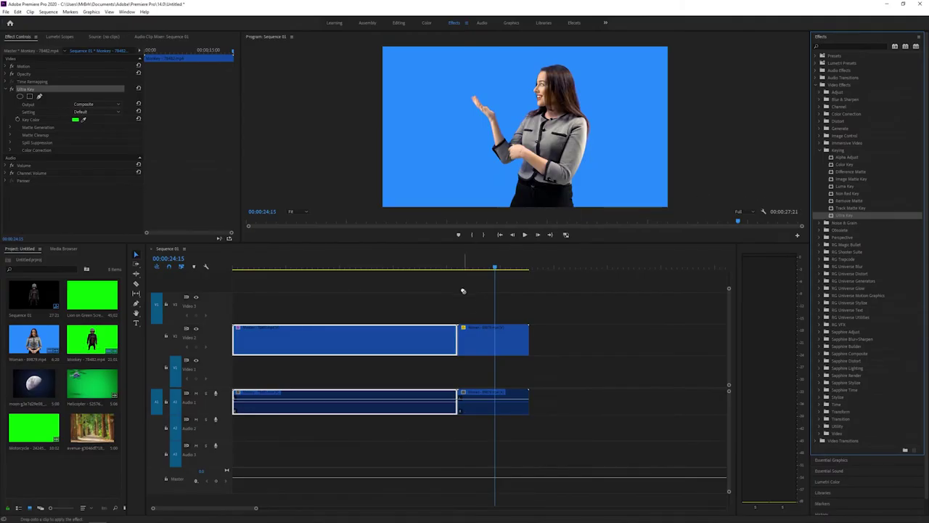
left_click_drag(554, 225, 496, 344)
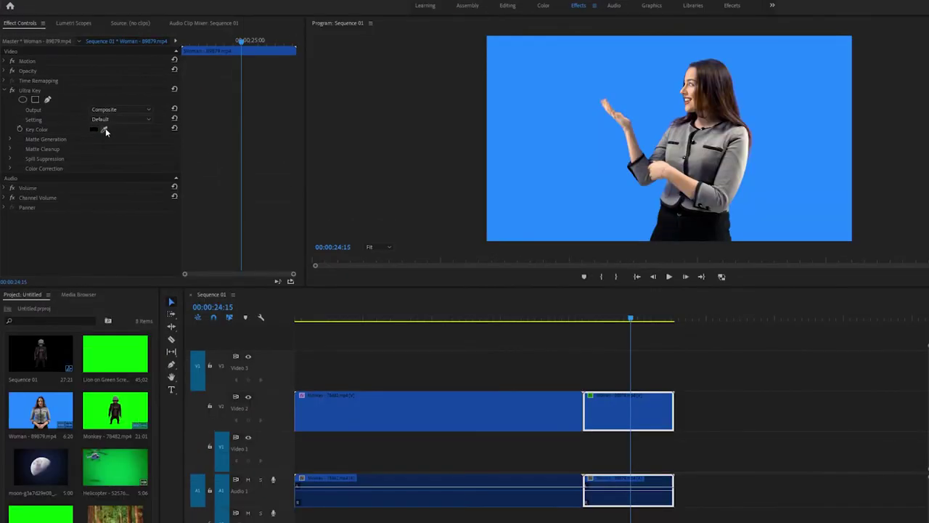
Step: Sample the blue backdrop as the woman clip's Key Color and scrub through the keyed result
left_click(105, 132)
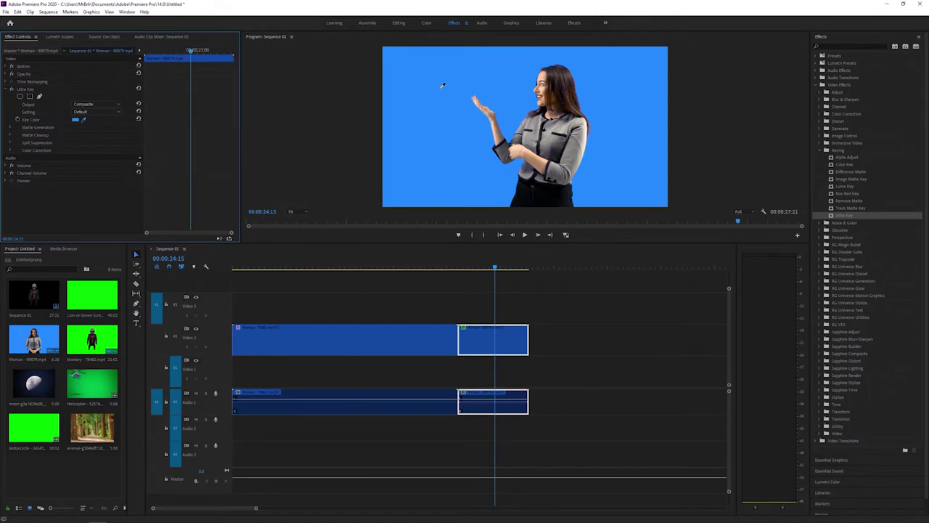
left_click(444, 84)
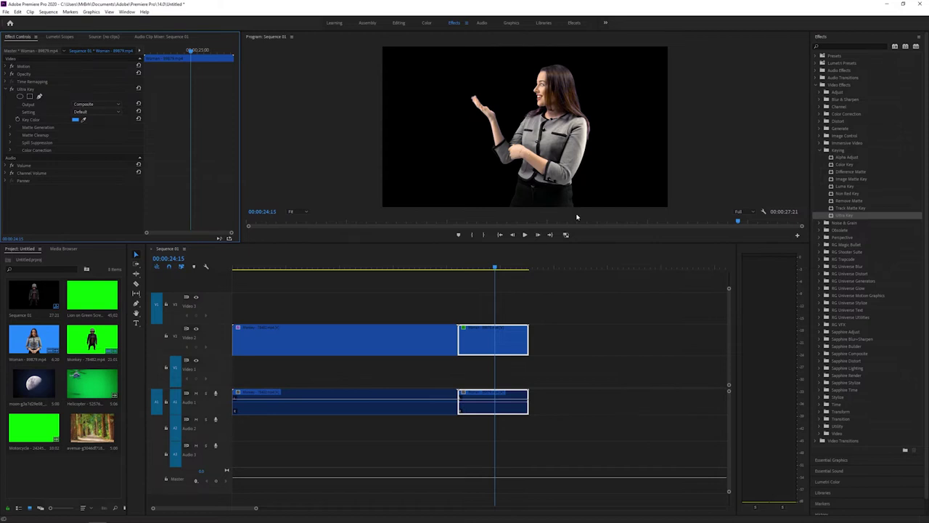
mouse_move(485, 266)
left_mouse_down()
mouse_move(516, 266)
mouse_move(500, 265)
left_mouse_up()
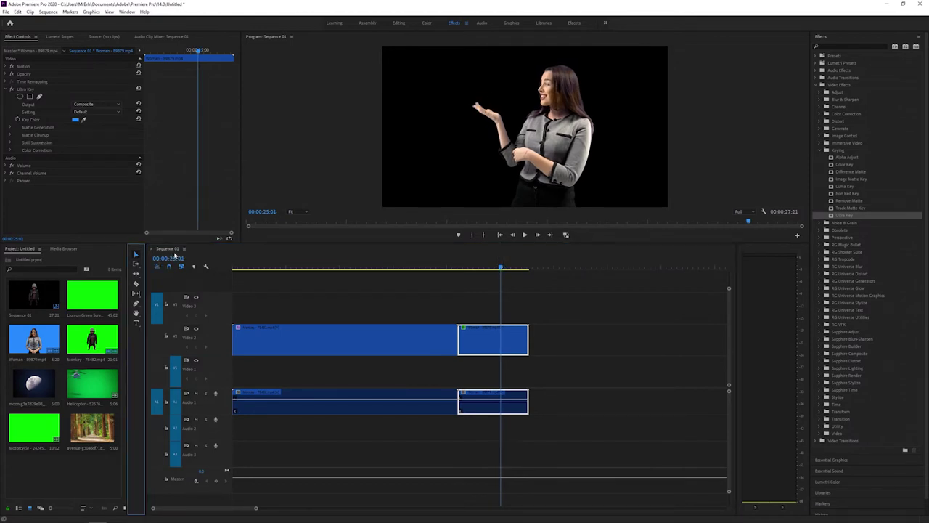
Step: Select both the monkey and woman clips and move them from V2 up to V3
left_click(266, 334)
left_click_drag(254, 296, 534, 342)
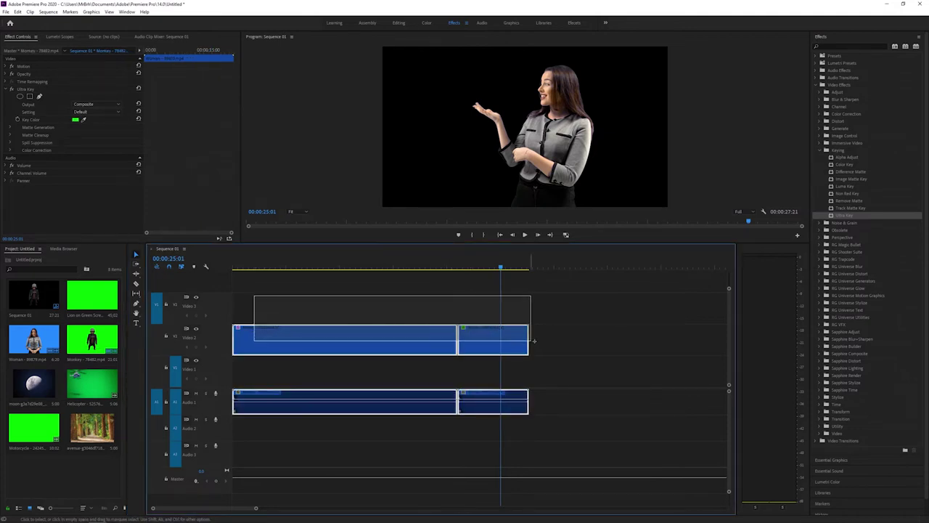
left_click_drag(395, 339, 398, 309)
left_click_drag(324, 280, 476, 311)
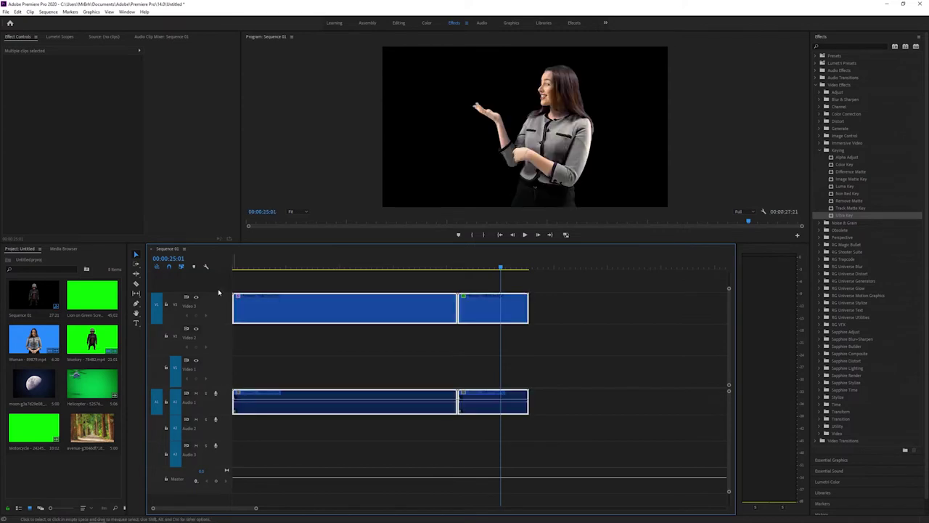
Step: Place the forest avenue image on V2 beneath the woman clip
left_click(85, 472)
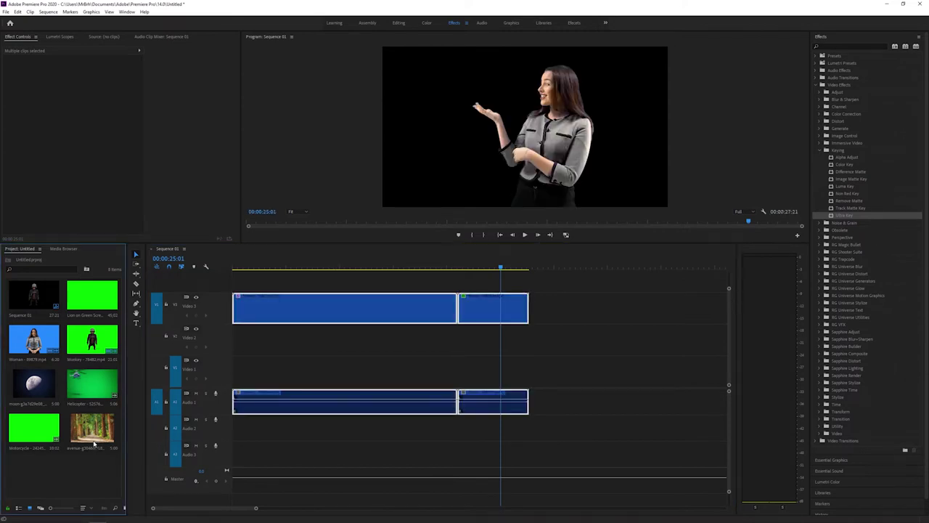
left_click(94, 433)
left_click_drag(151, 403, 488, 336)
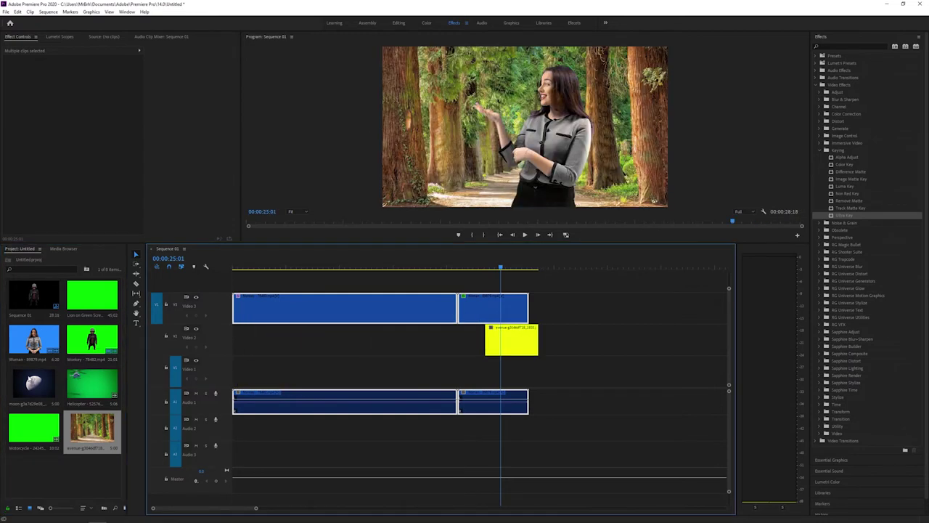
mouse_move(34, 383)
left_mouse_down()
mouse_move(290, 335)
mouse_move(229, 335)
left_mouse_up()
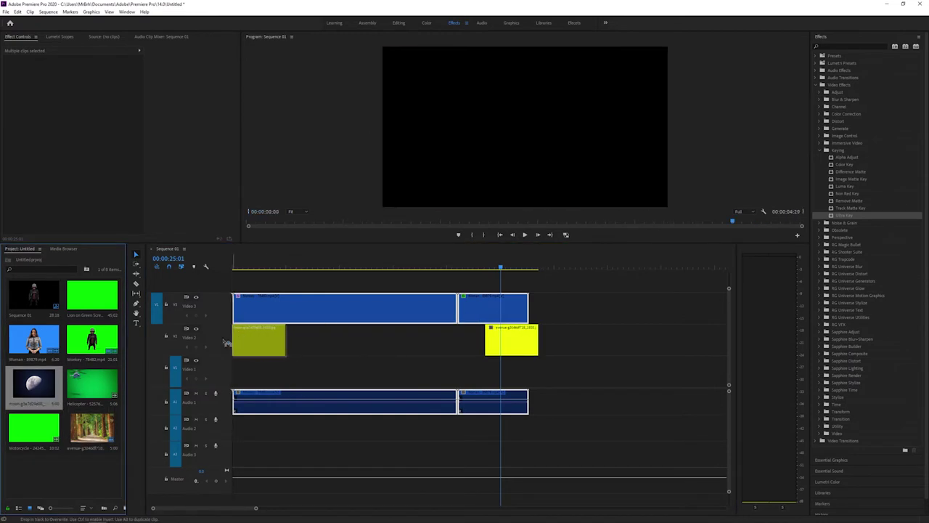
Step: Place the moon image under the monkey clip and extend it to the monkey clip's full length
left_click(272, 266)
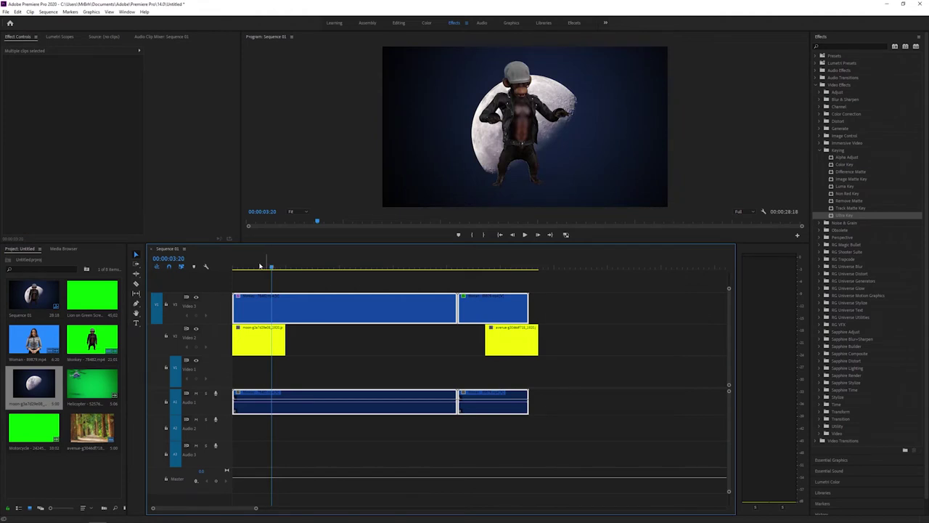
left_click_drag(260, 262, 282, 263)
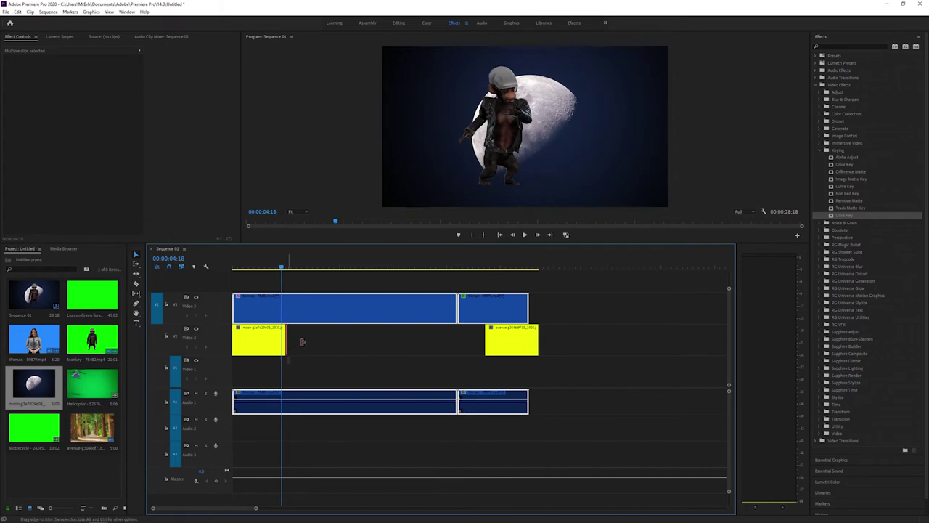
left_click_drag(288, 345, 458, 341)
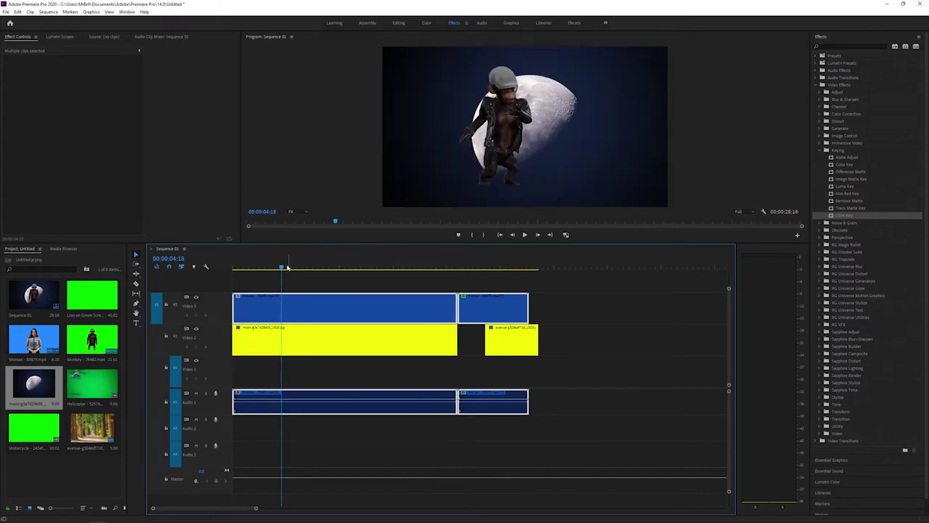
left_click_drag(285, 264, 324, 266)
Step: Scale the moon background to 308 and lower it under the monkey's feet, then play it back
left_click(339, 336)
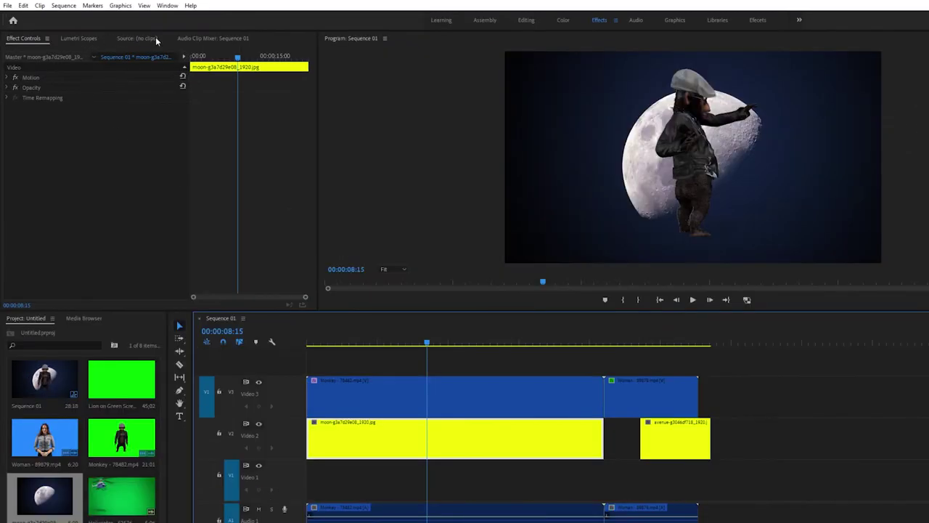
left_click(7, 77)
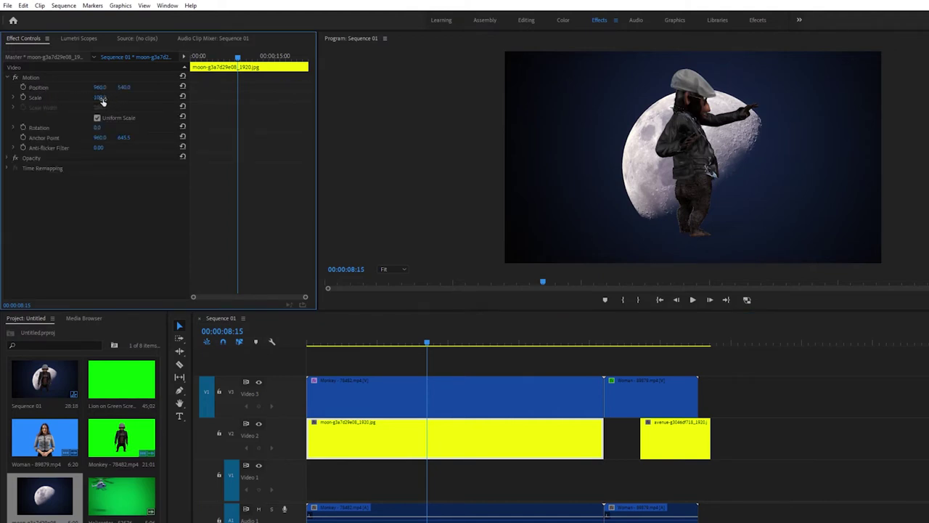
left_click_drag(100, 97, 181, 87)
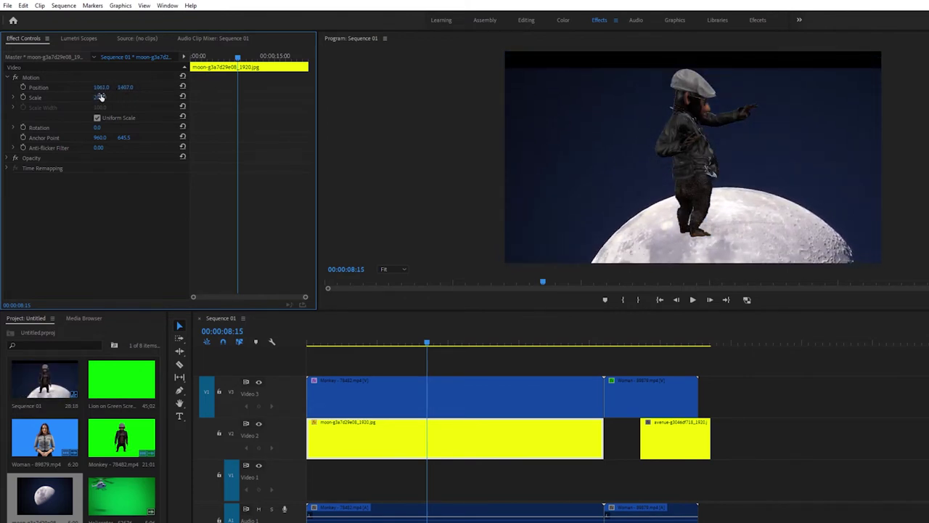
left_click_drag(100, 96, 182, 87)
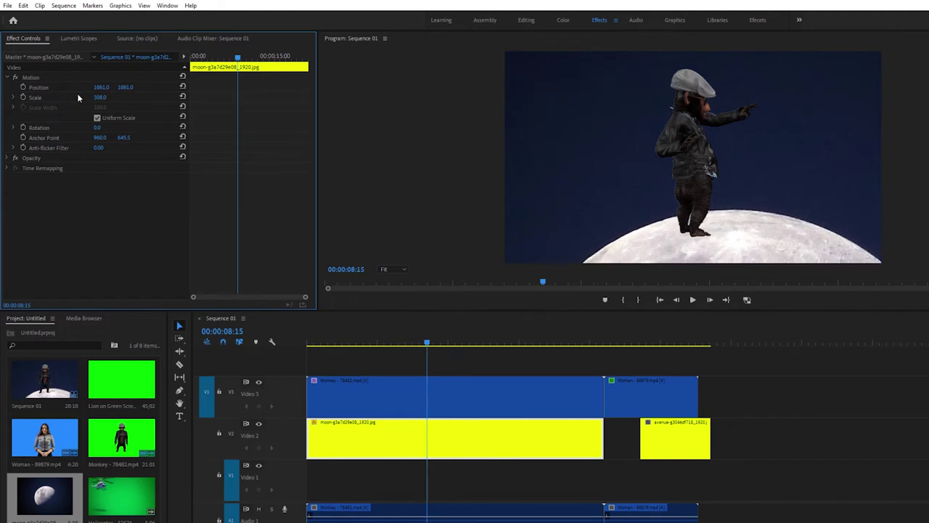
left_click_drag(101, 88, 44, 87)
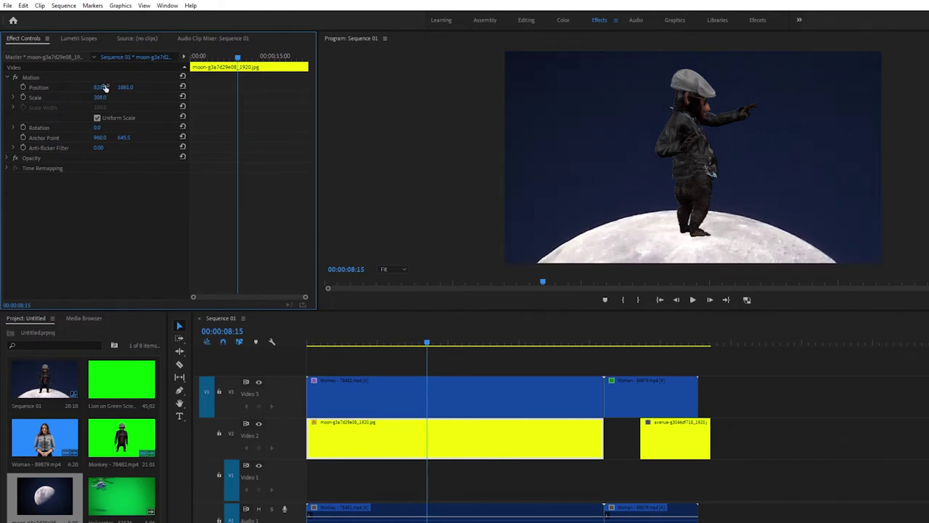
key("space")
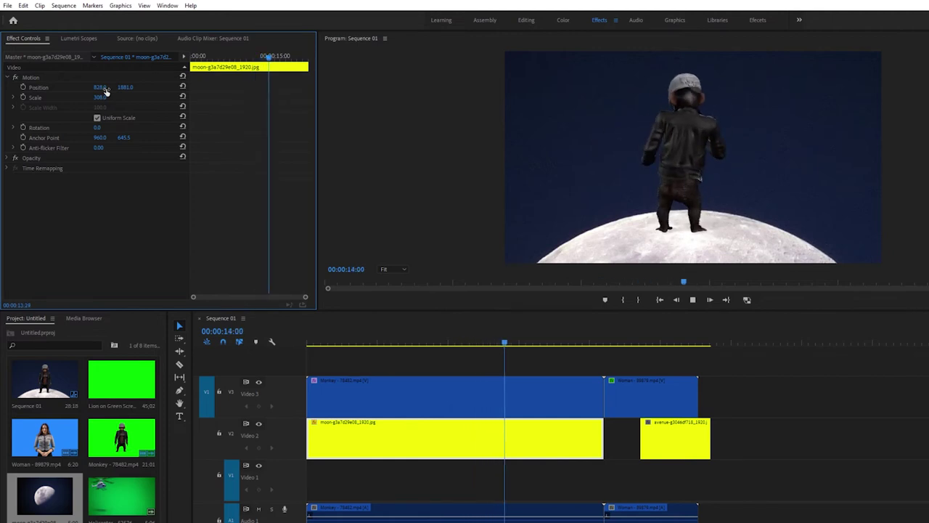
key("space")
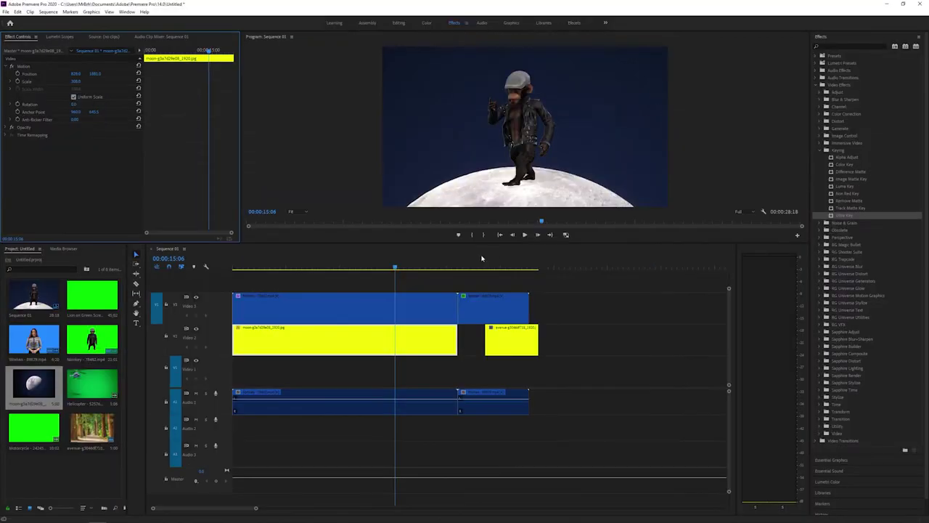
Step: Slide the forest avenue clip left so it starts under the Woman clip
left_click(461, 266)
left_click_drag(469, 267, 472, 267)
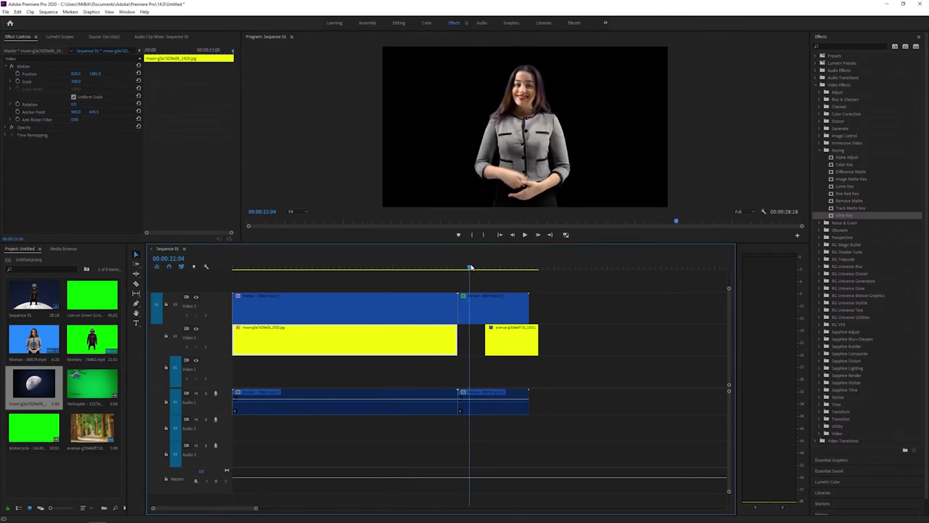
left_click_drag(511, 338, 491, 340)
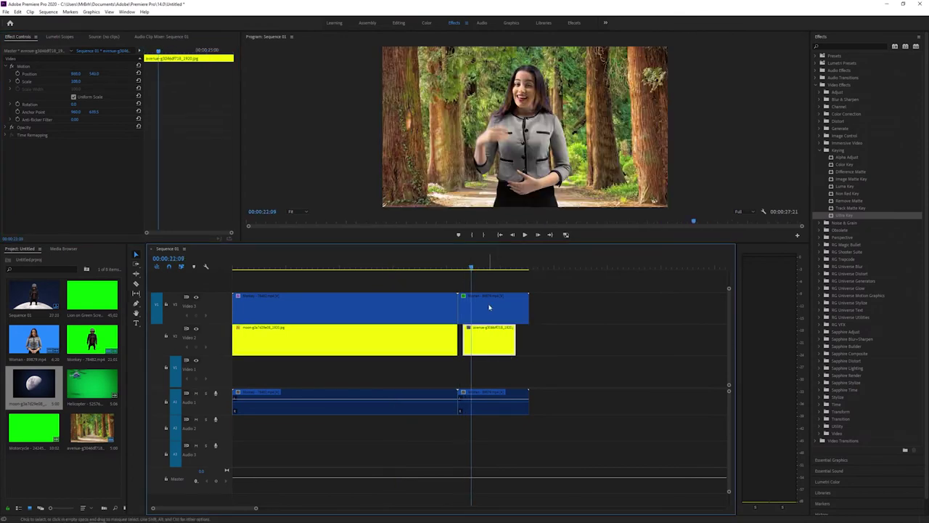
Step: Set the forest background's Scale to about 107 and Position to 970, 514
left_click_drag(471, 267, 476, 267)
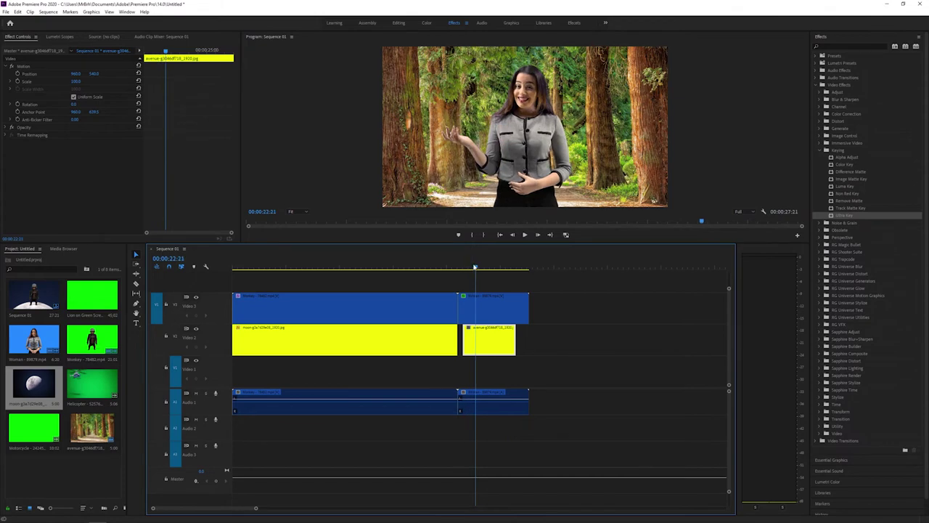
mouse_move(74, 80)
left_mouse_down()
mouse_move(61, 81)
mouse_move(106, 73)
left_mouse_up()
key("space")
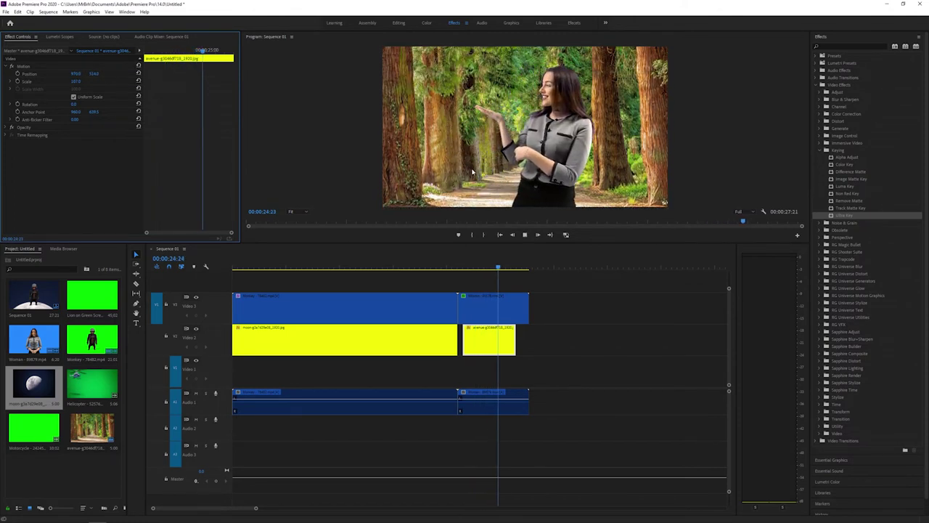
Step: Review the woman over the forest frame by frame, then enlarge the program monitor
left_click(493, 267)
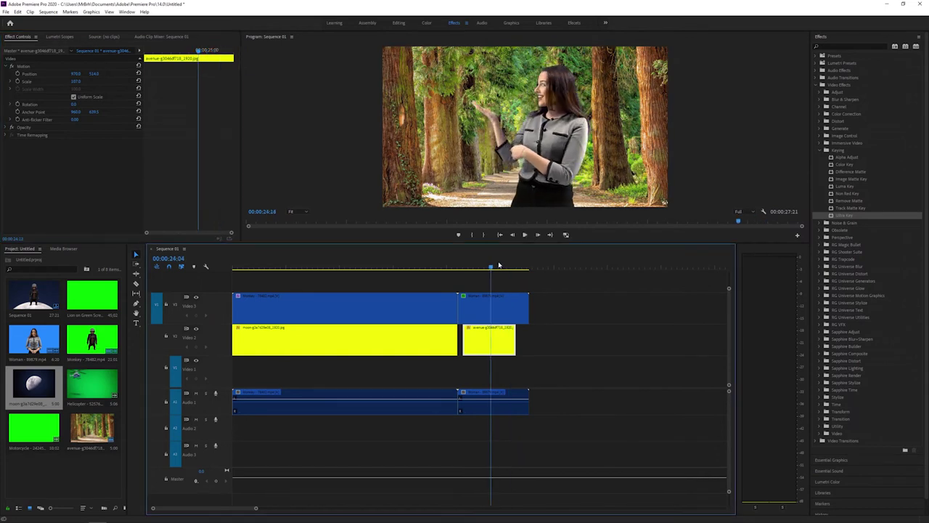
key("space")
left_click_drag(504, 267, 494, 266)
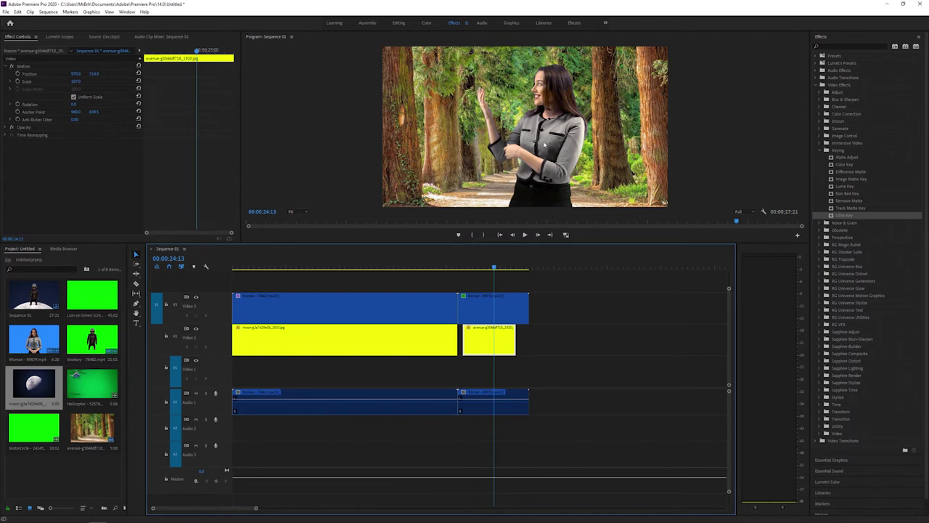
key("Left")
key("Left")
key("Left")
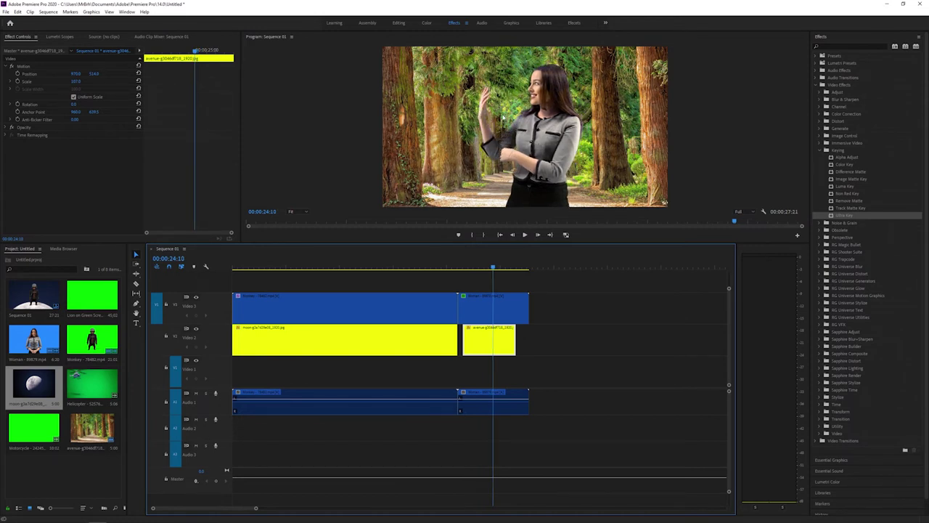
key("Right")
key("Right")
key("Right")
key("Right")
key("Right")
key("Right")
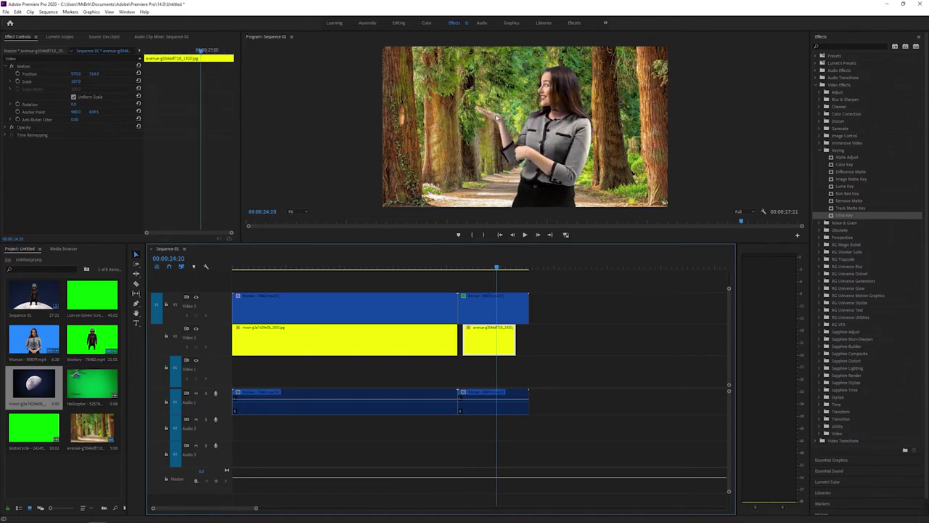
key("Left")
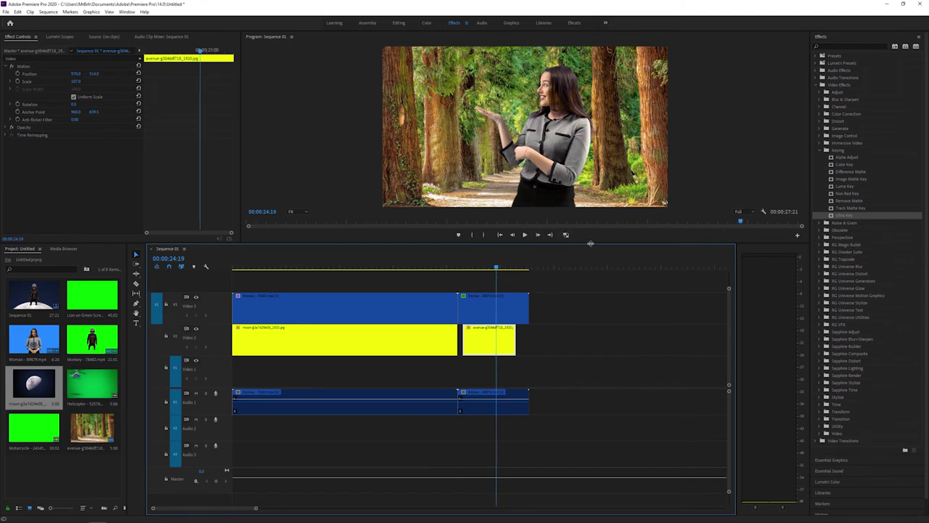
mouse_move(592, 244)
left_mouse_down()
mouse_move(607, 328)
mouse_move(680, 397)
left_mouse_up()
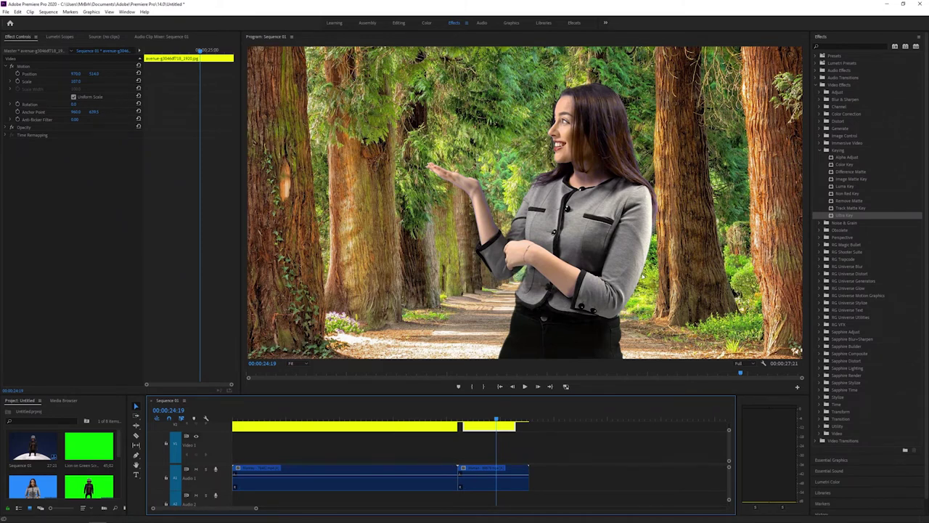
Step: Deselect the forest clip, enlarge the timeline, and select the Woman clip on V3
left_click(729, 442)
scroll(729, 442, "up", 2)
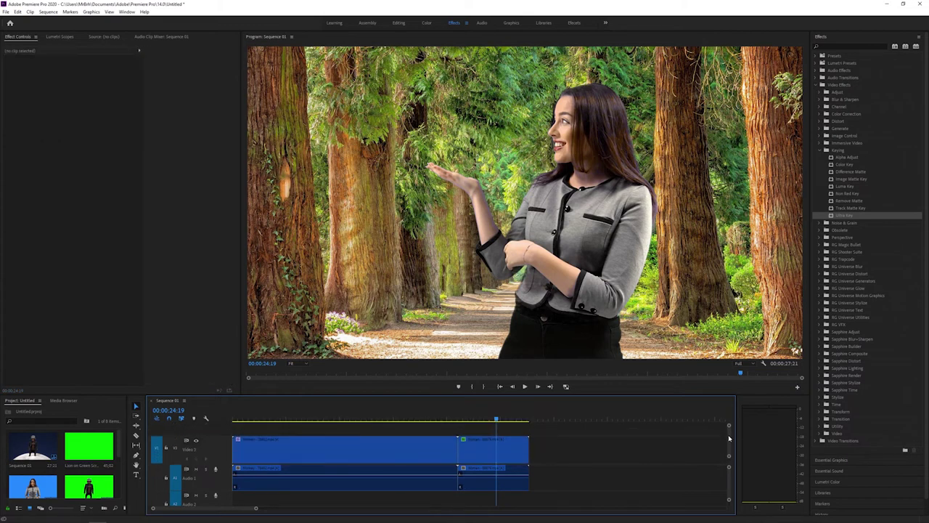
left_click_drag(609, 394, 609, 325)
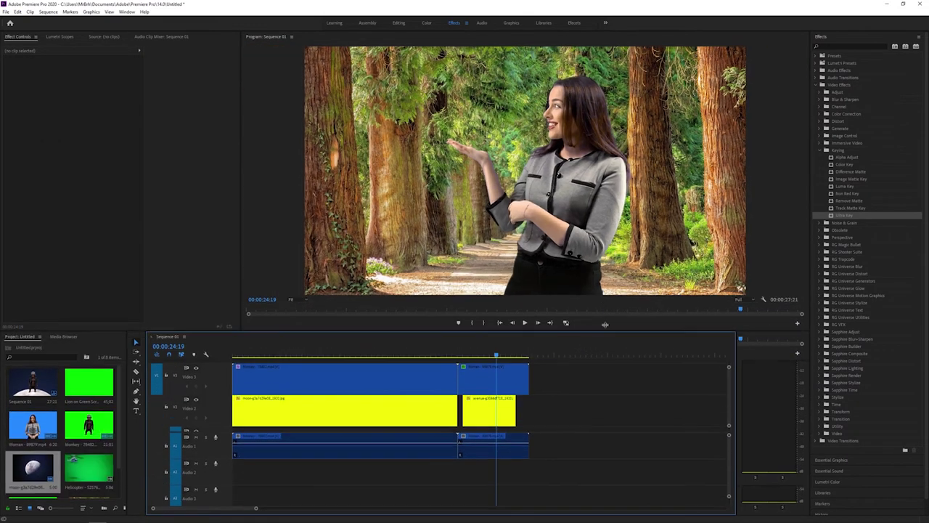
left_click(492, 363)
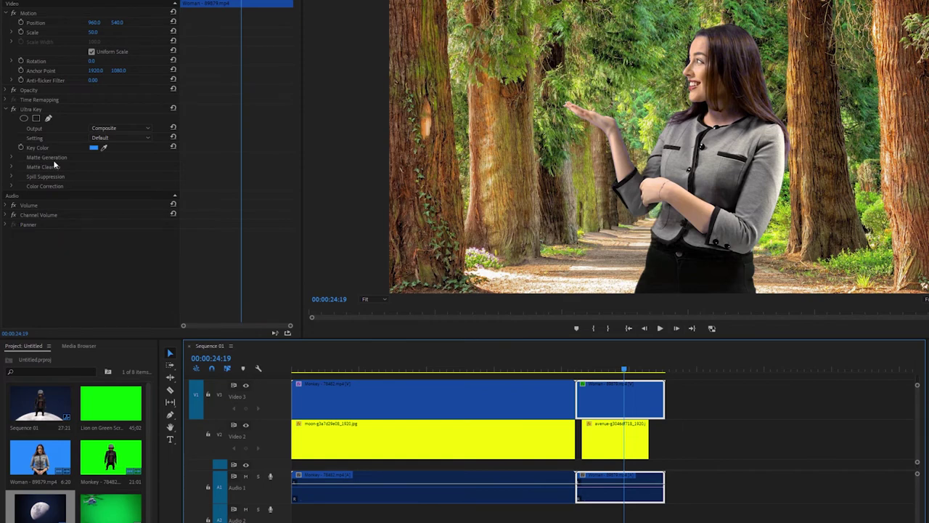
Step: Try Ultra Key Transparency values 81, 100 and 16 on the woman, then reset it to 45
left_click(12, 158)
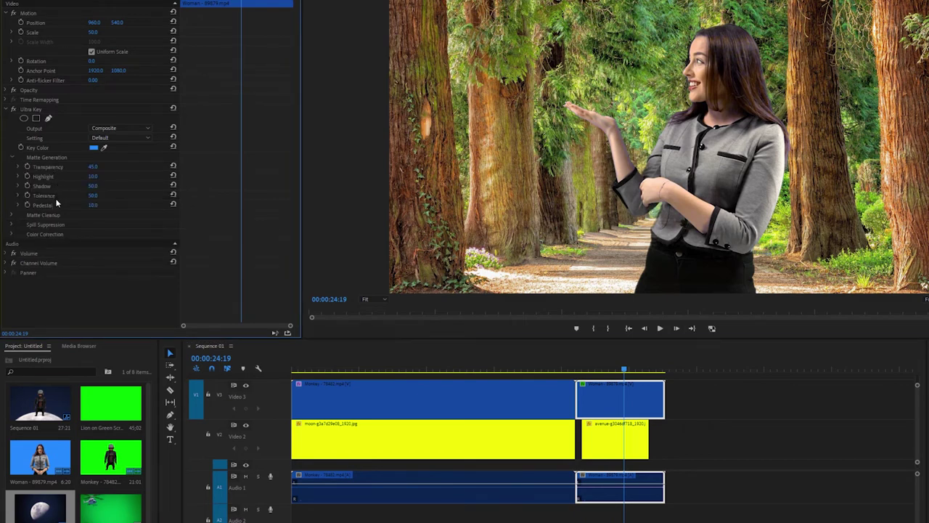
left_click(54, 168)
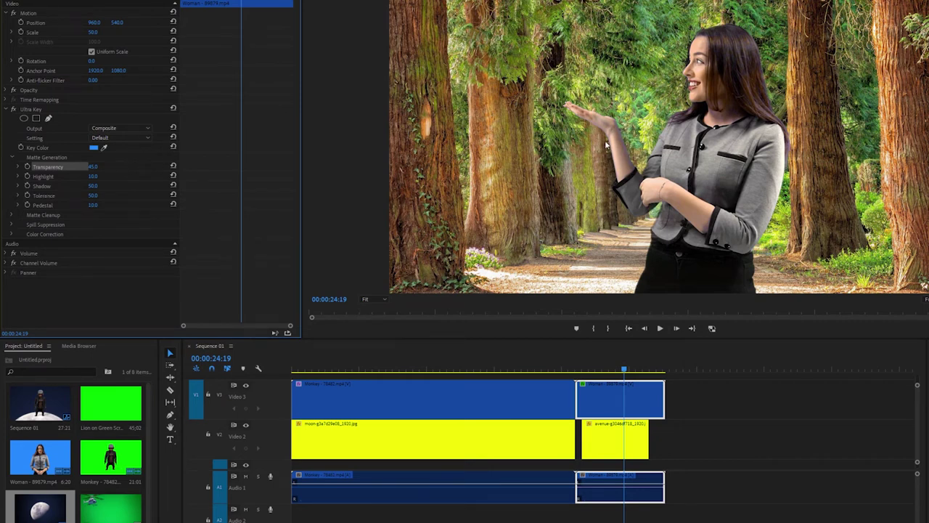
left_click(102, 166)
type("81")
key("Return")
mouse_move(93, 166)
left_mouse_down()
mouse_move(116, 166)
mouse_move(51, 166)
left_mouse_up()
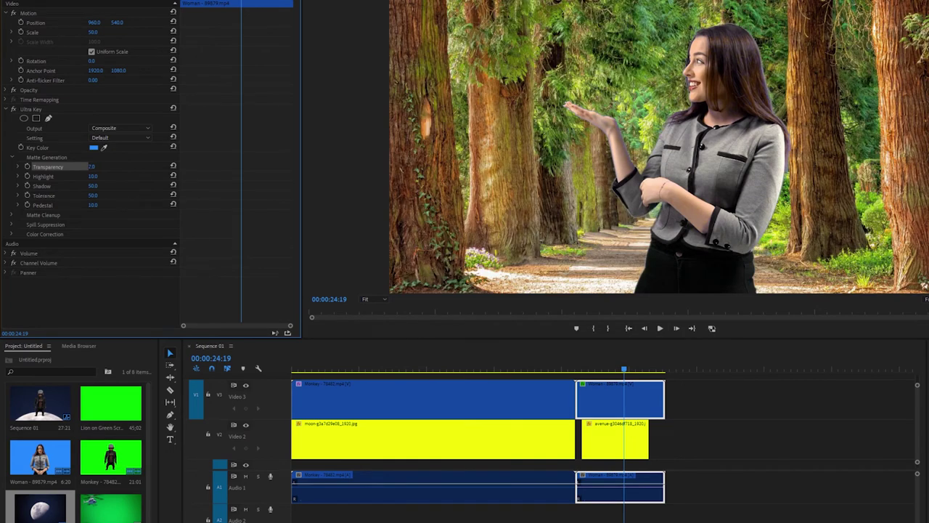
left_click_drag(93, 166, 154, 164)
left_click(174, 167)
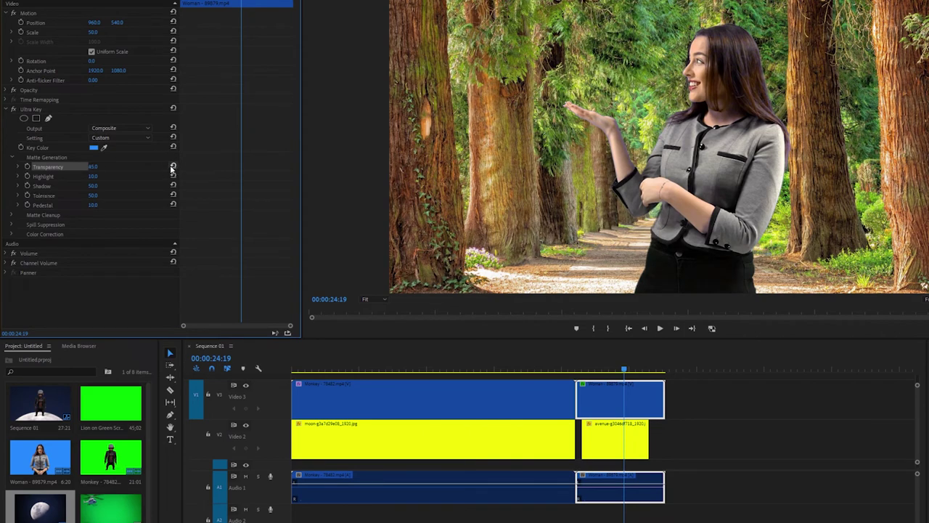
left_click(127, 128)
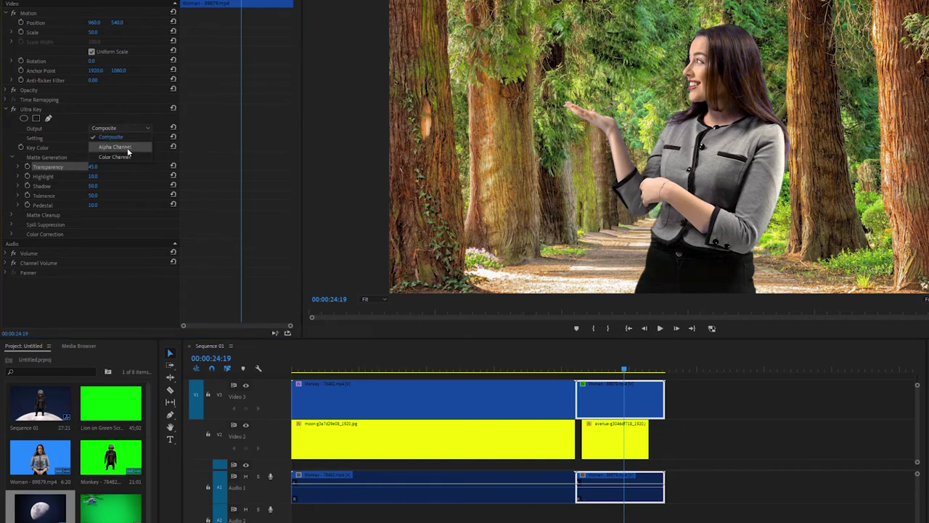
Step: Show the key as Alpha Channel and set Highlight 95, Shadow 100, Tolerance 27, Pedestal 47
left_click(128, 148)
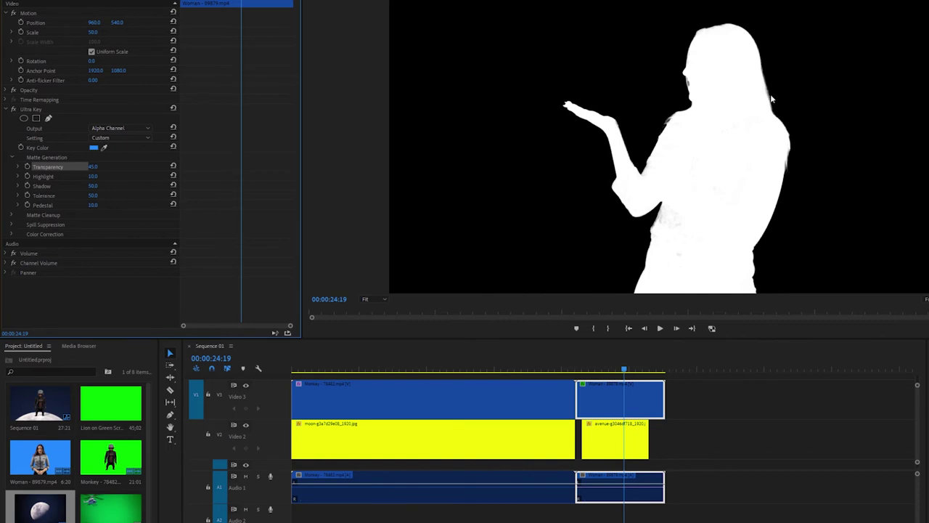
key("Left")
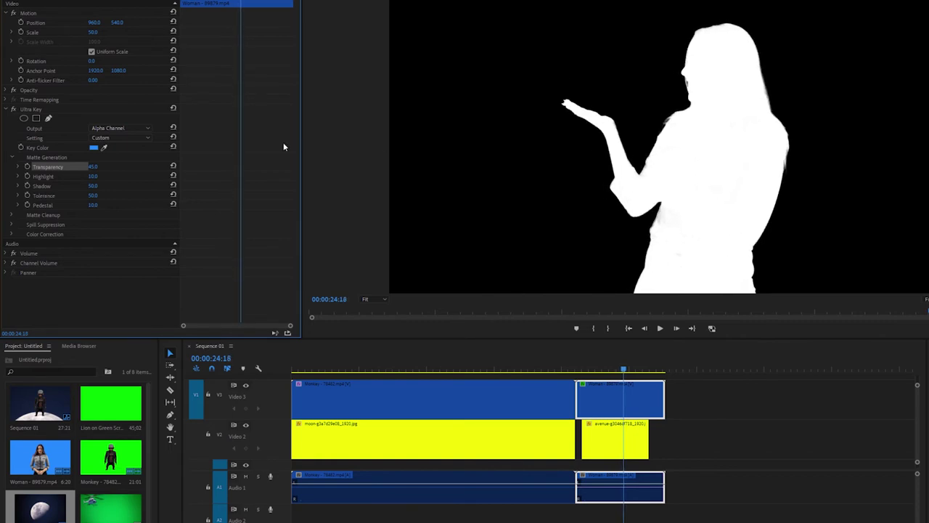
left_click_drag(93, 176, 128, 176)
mouse_move(93, 176)
left_mouse_down()
mouse_move(74, 185)
mouse_move(148, 186)
left_mouse_up()
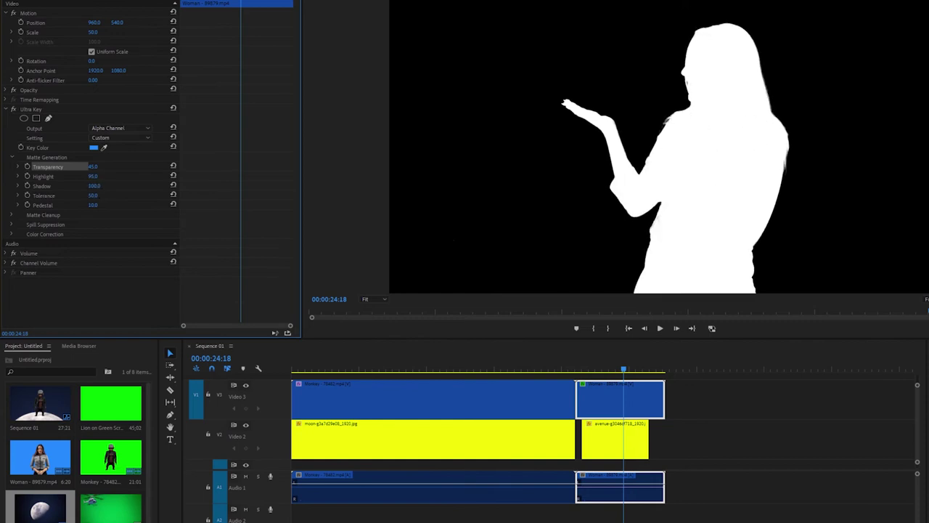
mouse_move(93, 195)
left_mouse_down()
mouse_move(125, 195)
mouse_move(111, 196)
left_mouse_up()
left_click_drag(93, 205, 114, 205)
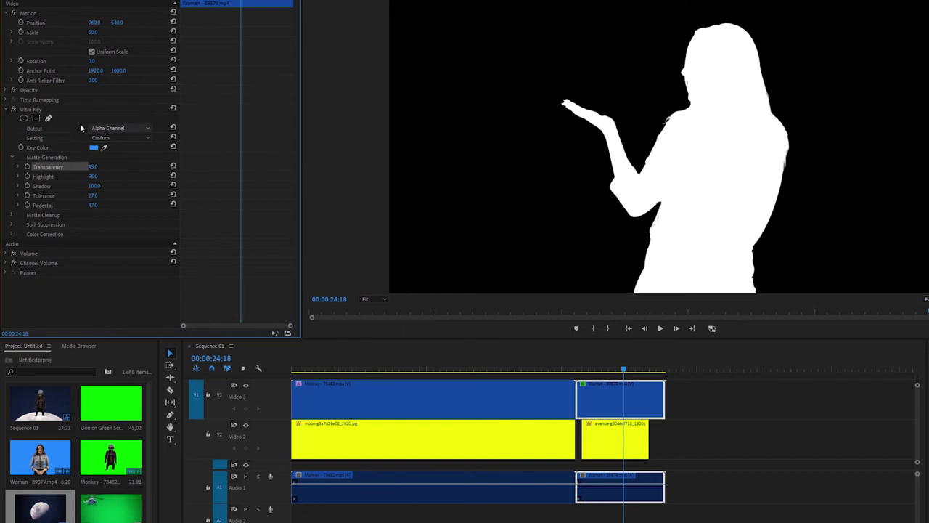
Step: Switch Ultra Key Output back to Composite and move the playhead to about 22:10
left_click(133, 128)
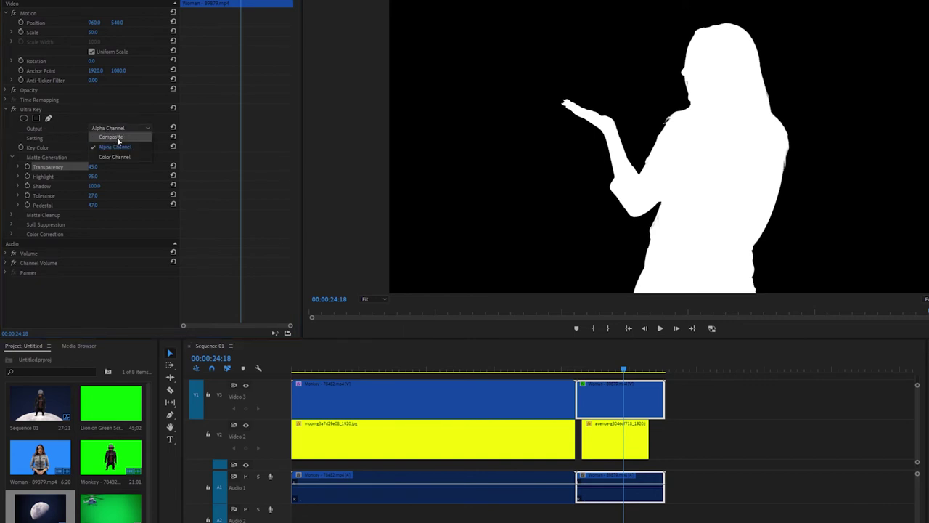
left_click(114, 138)
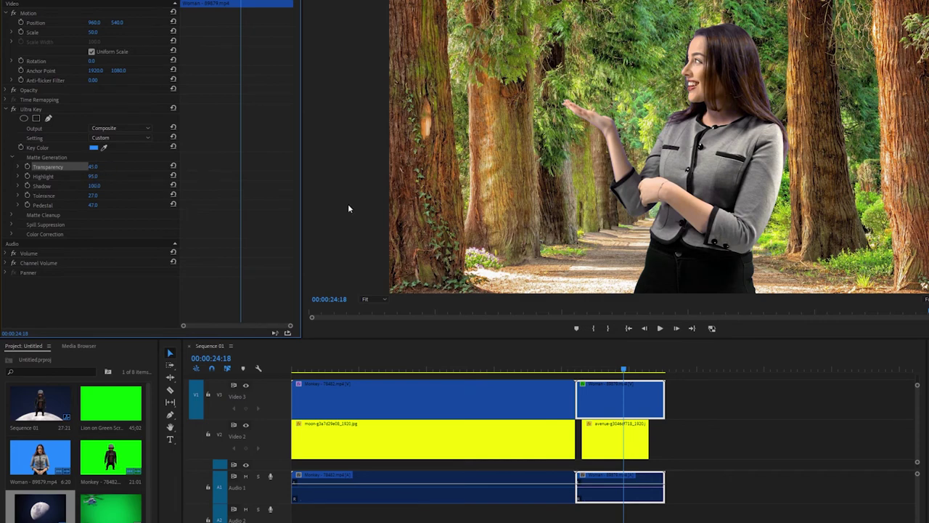
left_click_drag(624, 366, 594, 367)
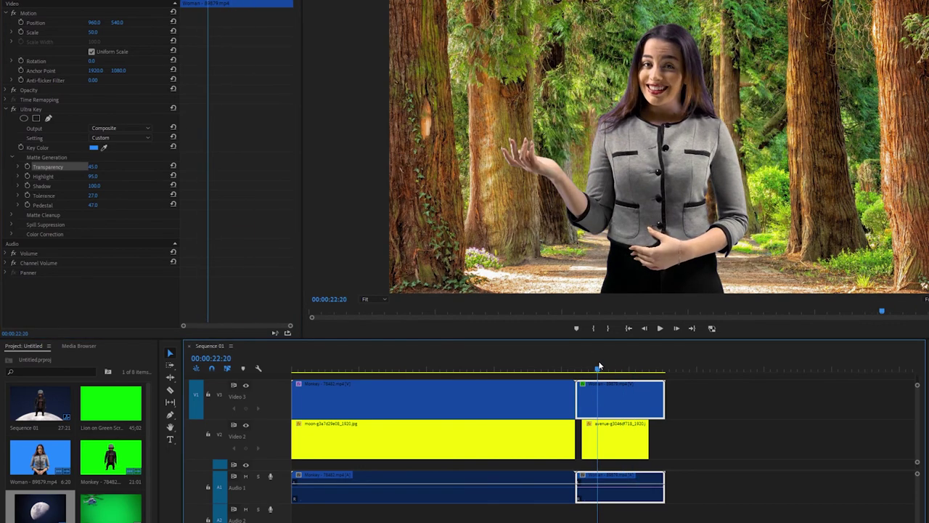
left_click_drag(593, 366, 596, 367)
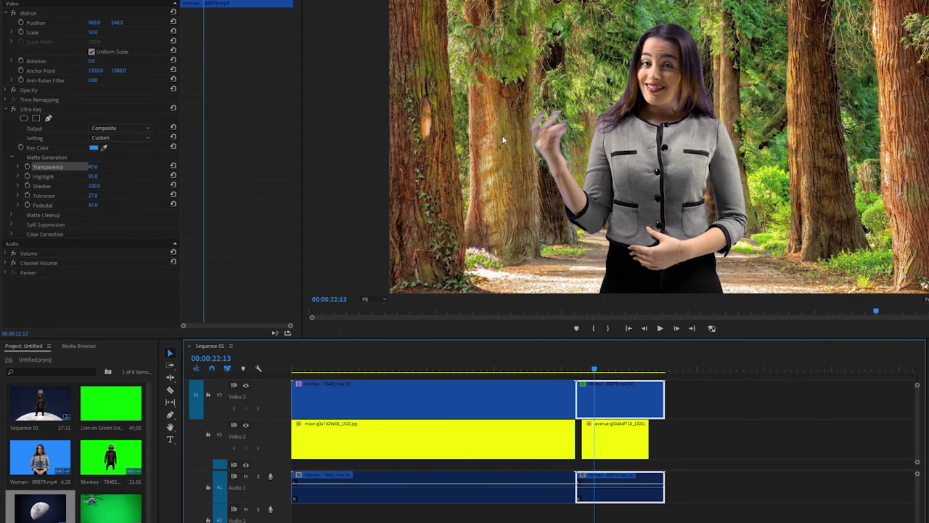
Step: Set Pedestal to 98, Tolerance to 1 and Shadow to about 57
left_click_drag(93, 207, 93, 207)
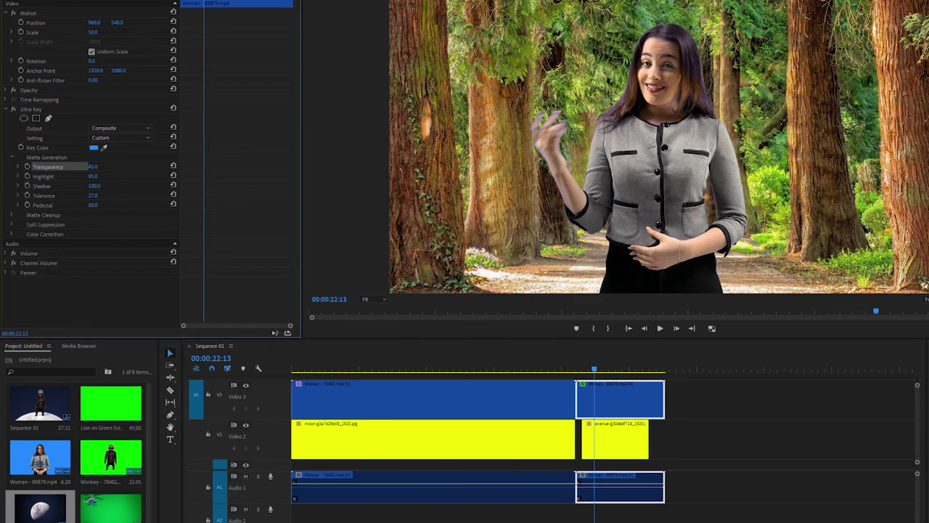
left_click_drag(93, 205, 72, 195)
mouse_move(94, 186)
left_mouse_down()
mouse_move(80, 185)
mouse_move(102, 186)
left_mouse_up()
Step: In Matte Cleanup, set Choke to 100 and Soften to 38, then preview later frames
left_click(12, 158)
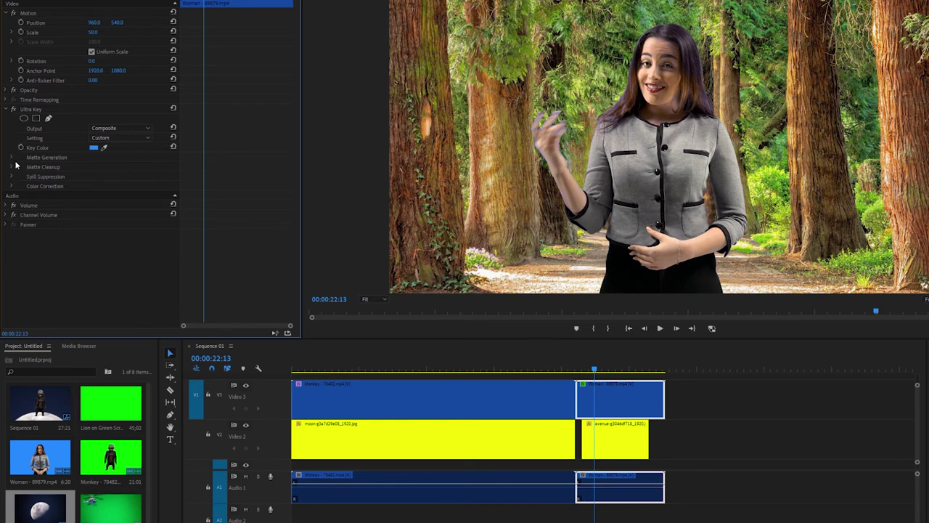
left_click(12, 167)
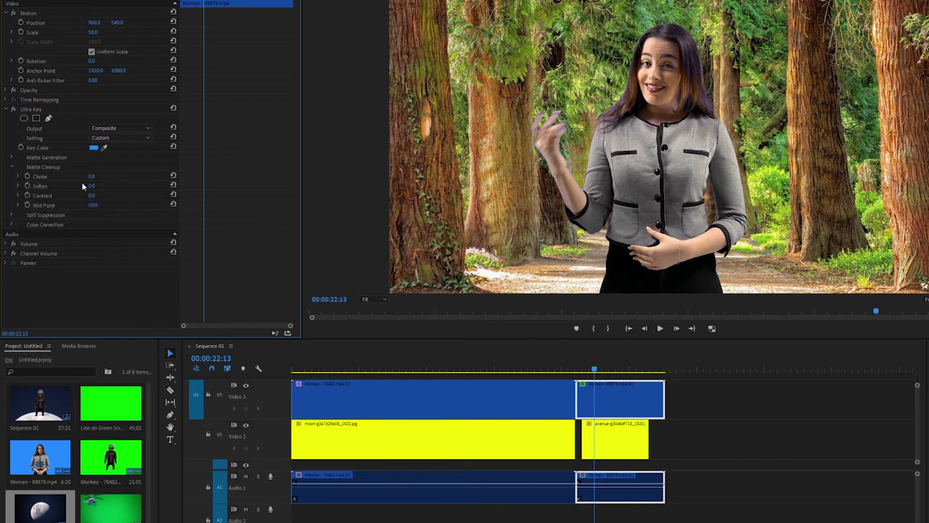
left_click_drag(92, 176, 106, 177)
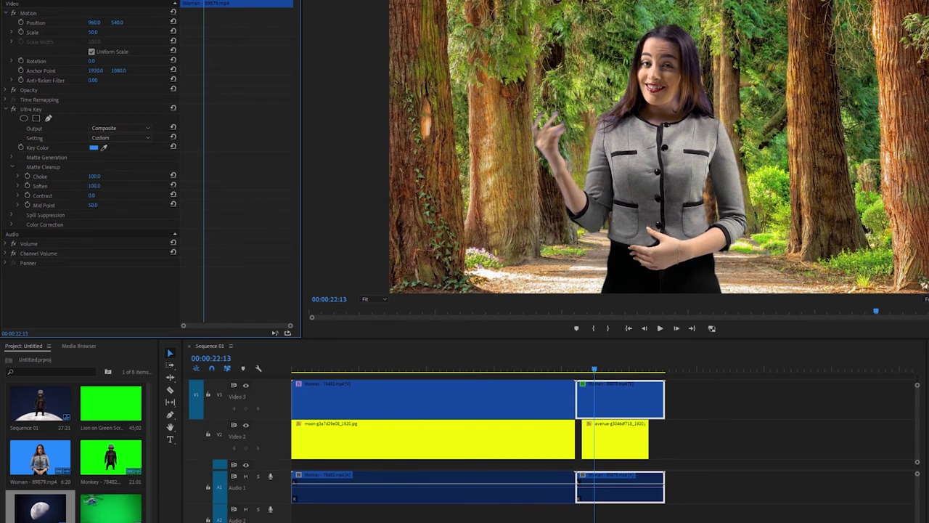
mouse_move(91, 186)
left_mouse_down()
mouse_move(105, 186)
mouse_move(79, 186)
mouse_move(96, 196)
mouse_move(73, 195)
mouse_move(73, 205)
left_mouse_up()
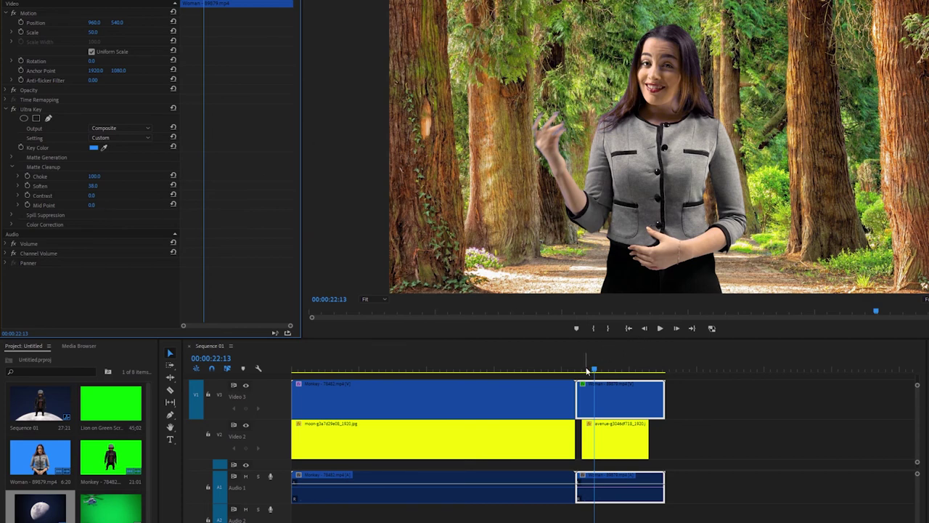
left_click(608, 370)
mouse_move(610, 371)
left_mouse_down()
mouse_move(643, 368)
mouse_move(615, 362)
left_mouse_up()
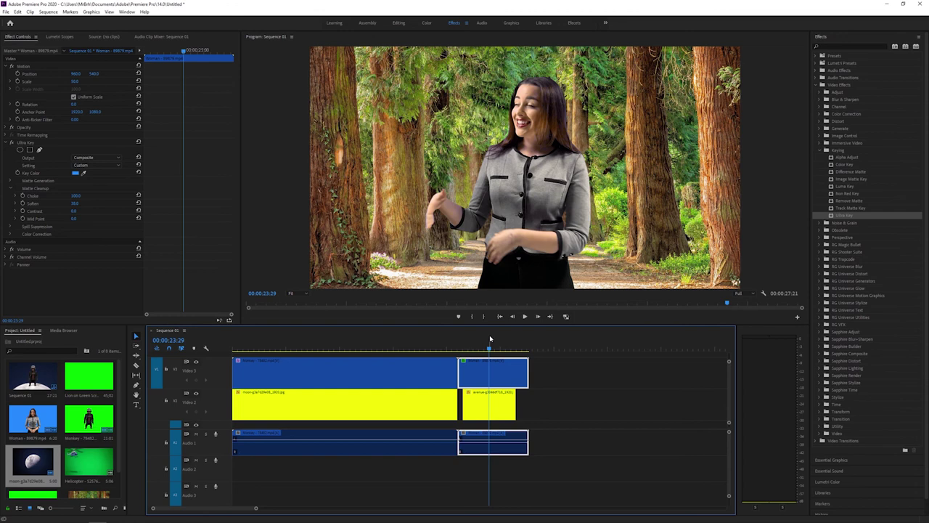
left_click_drag(489, 338, 386, 346)
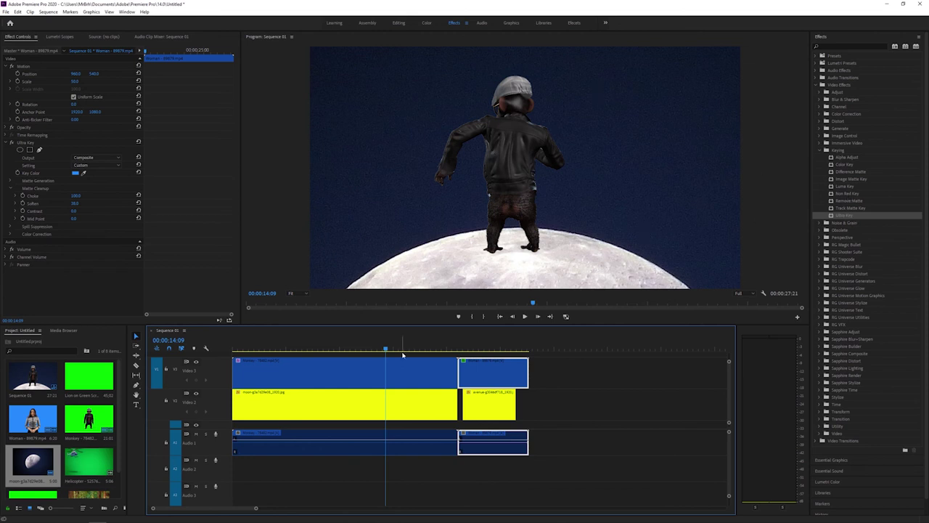
left_click(471, 333)
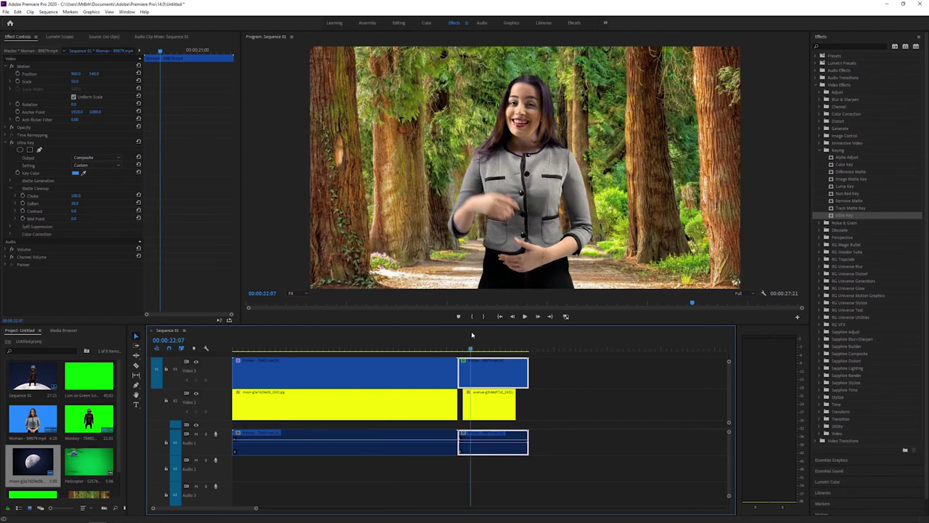
mouse_move(471, 332)
left_mouse_down()
mouse_move(425, 332)
mouse_move(483, 331)
left_mouse_up()
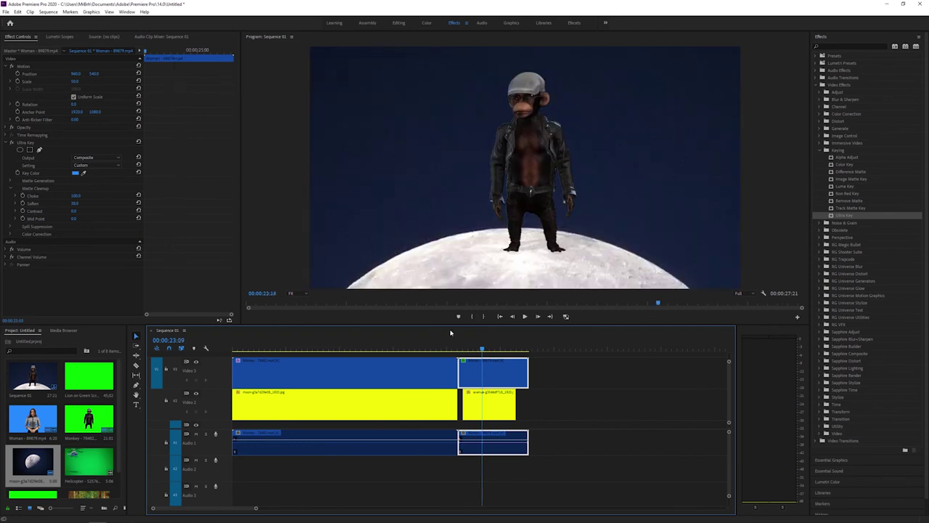
mouse_move(484, 329)
left_mouse_down()
mouse_move(501, 329)
mouse_move(446, 331)
left_mouse_up()
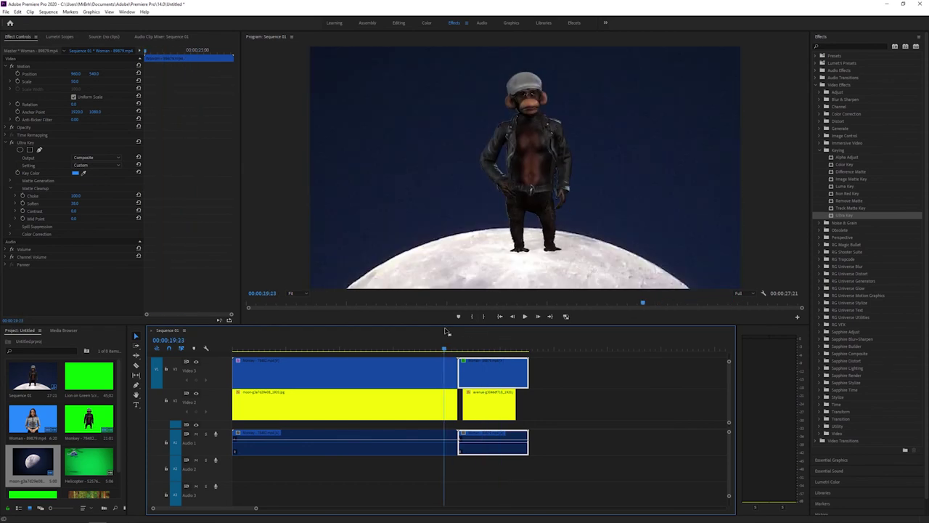